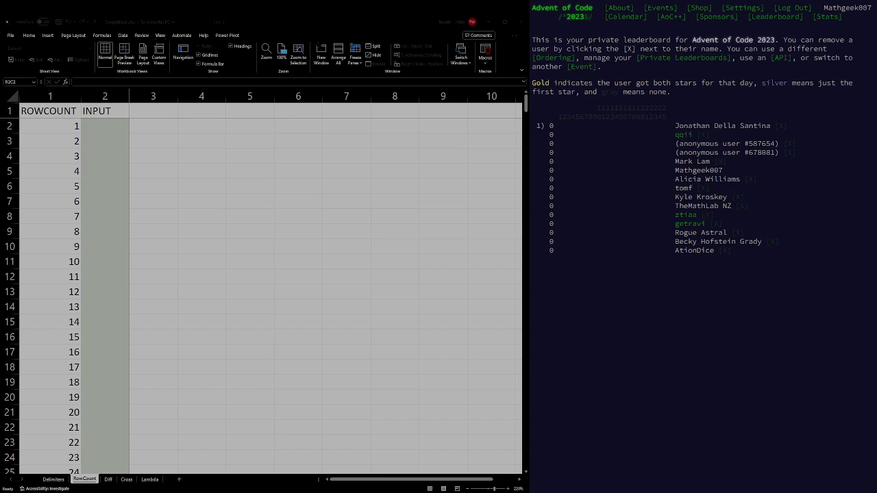
- Go from the Advent of Code home page to the 2022 Day 1 Calorie Counting puzzle
{"action": "left_click", "coordinate": [562, 8]}
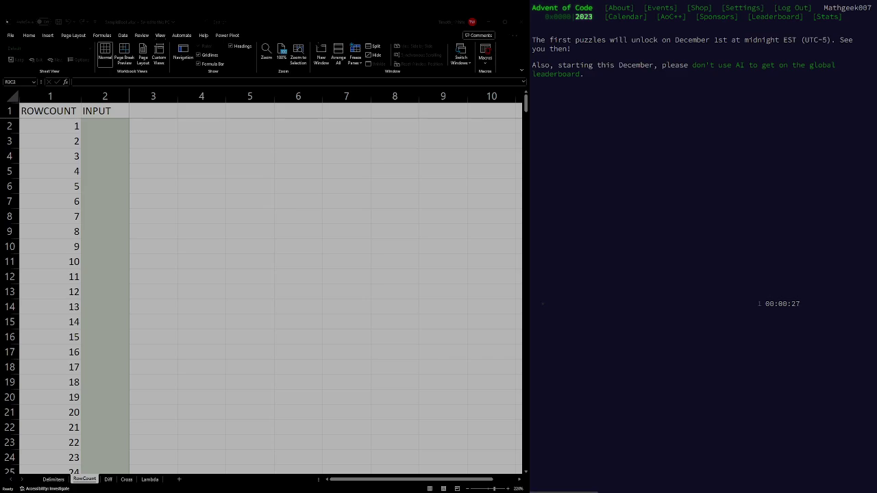
{"action": "left_click", "coordinate": [592, 1]}
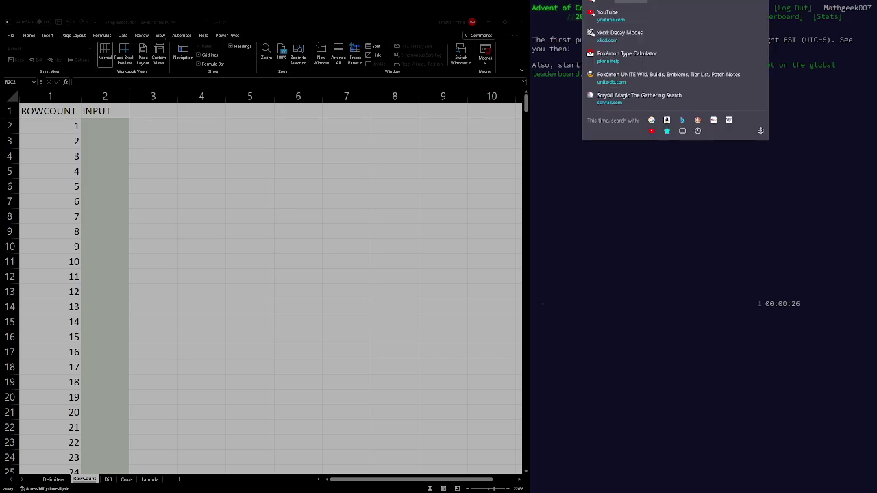
{"action": "key", "text": "Return"}
- Request the 2023 Day 1 URL, reloading until the Trebuchet?! puzzle unlocks
{"action": "left_click", "coordinate": [651, 271]}
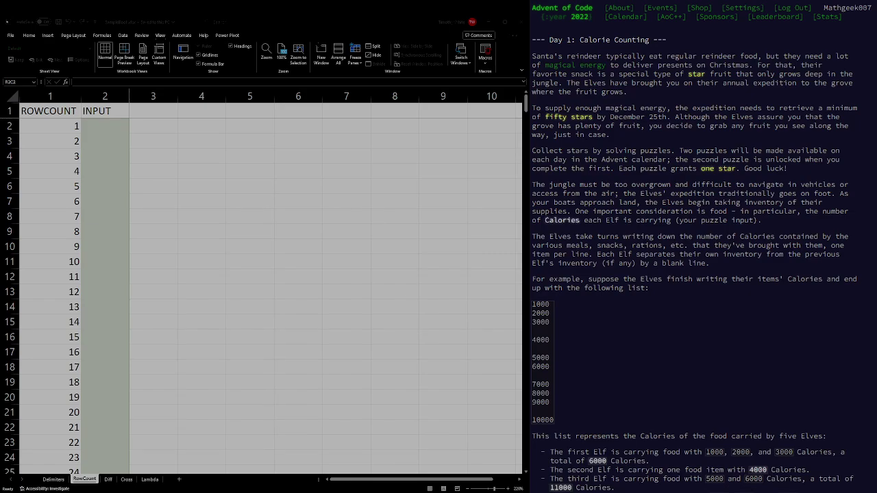
{"action": "left_click", "coordinate": [592, 2]}
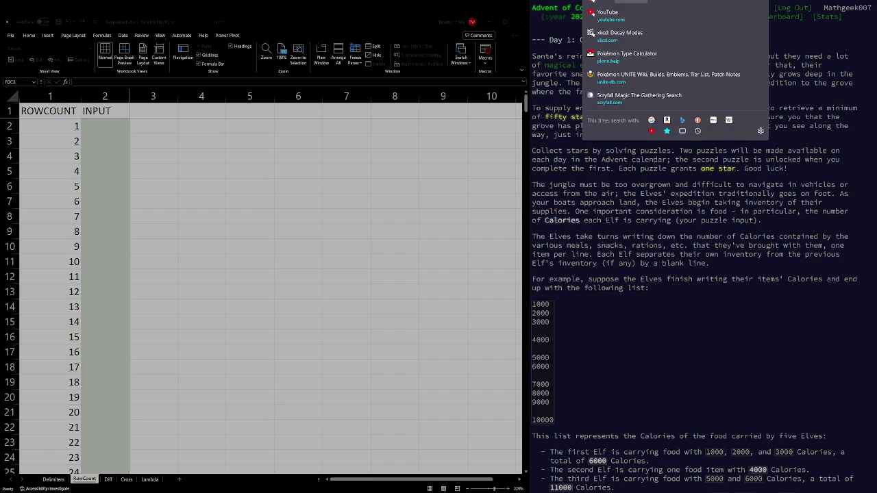
{"action": "scroll", "coordinate": [699, 274], "scroll_direction": "down", "scroll_amount": 5}
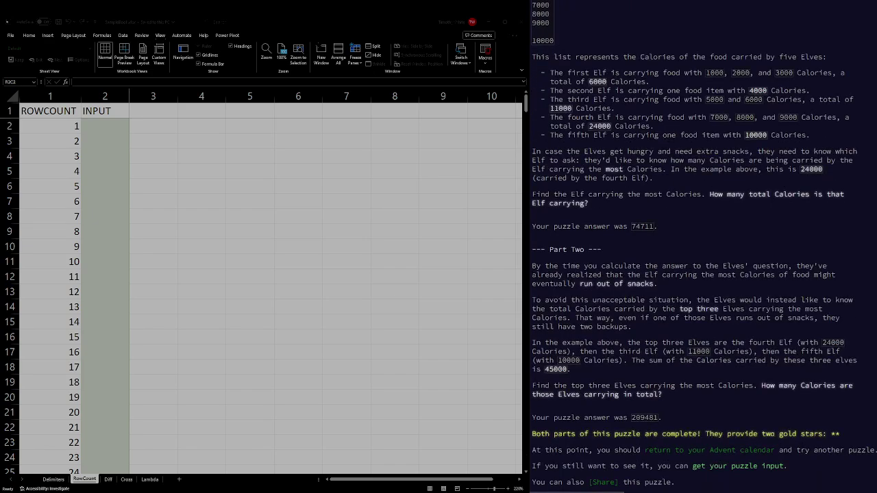
{"action": "scroll", "coordinate": [699, 275], "scroll_direction": "up", "scroll_amount": 5}
{"action": "left_click", "coordinate": [592, 2]}
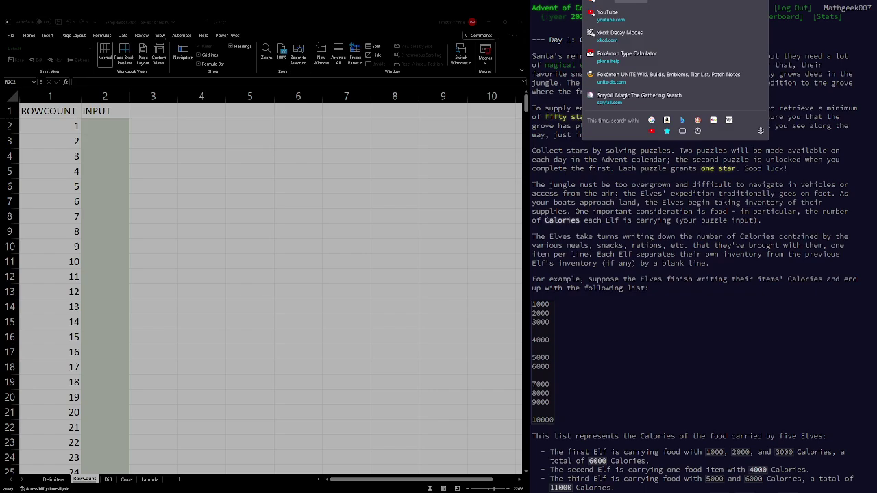
{"action": "key", "text": "Return"}
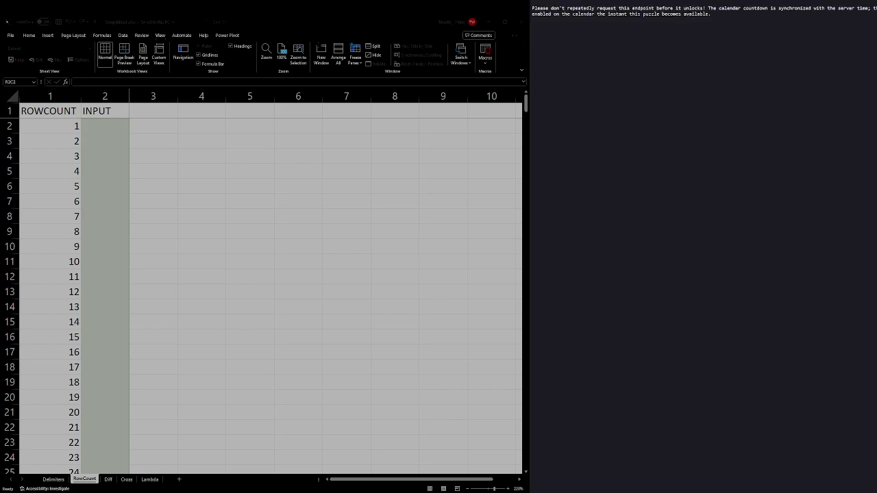
{"action": "left_click", "coordinate": [592, 2]}
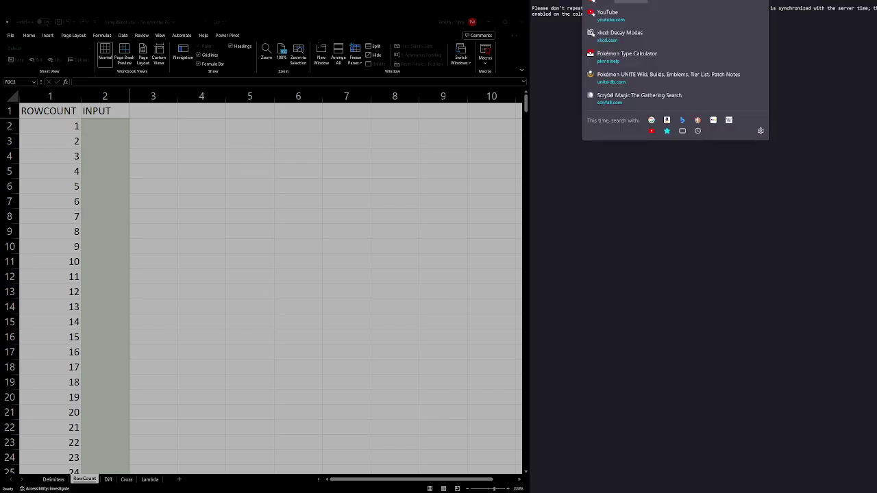
{"action": "key", "text": "Return"}
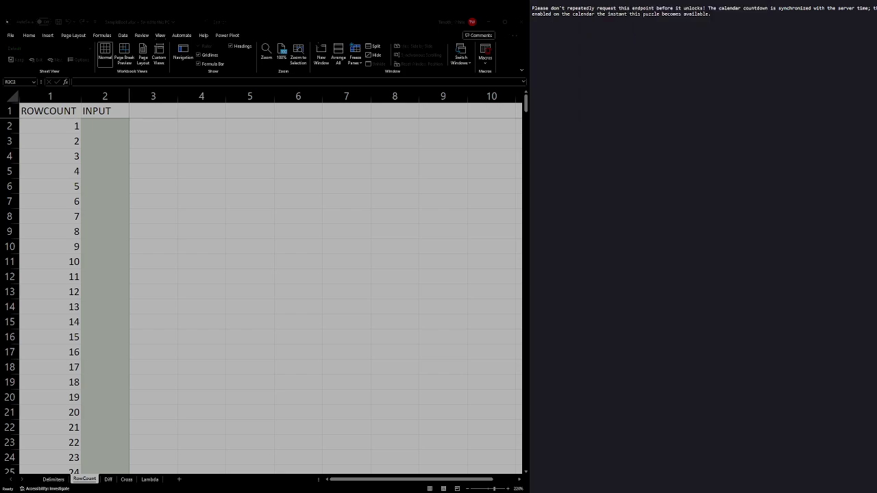
{"action": "left_click", "coordinate": [593, 3]}
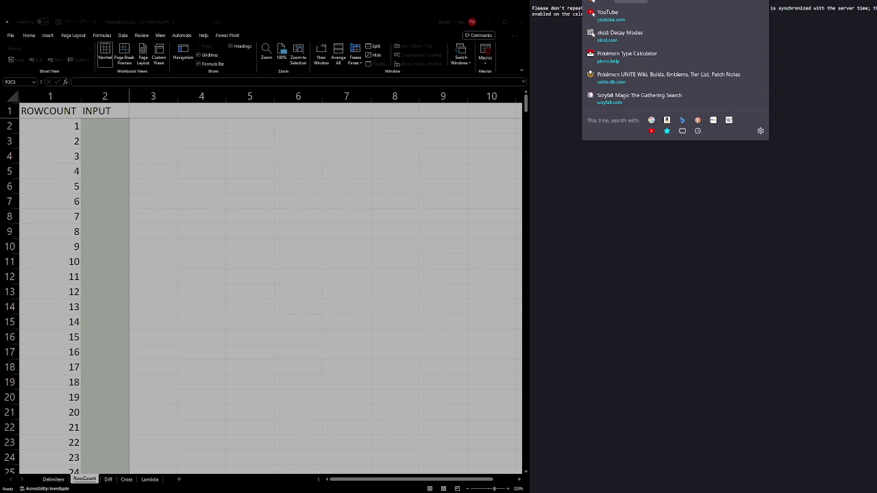
{"action": "key", "text": "Return"}
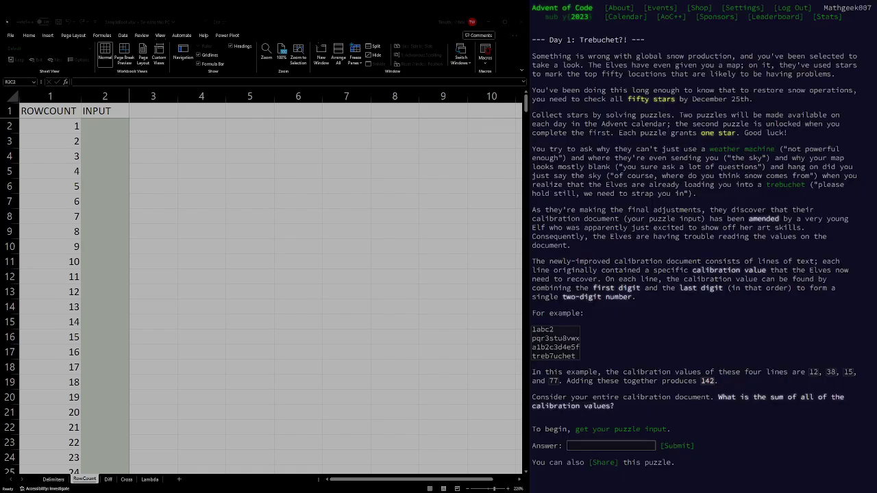
- Copy all of the Day 1 calibration input text, then close it back to Trebuchet?!
{"action": "left_click", "coordinate": [620, 429]}
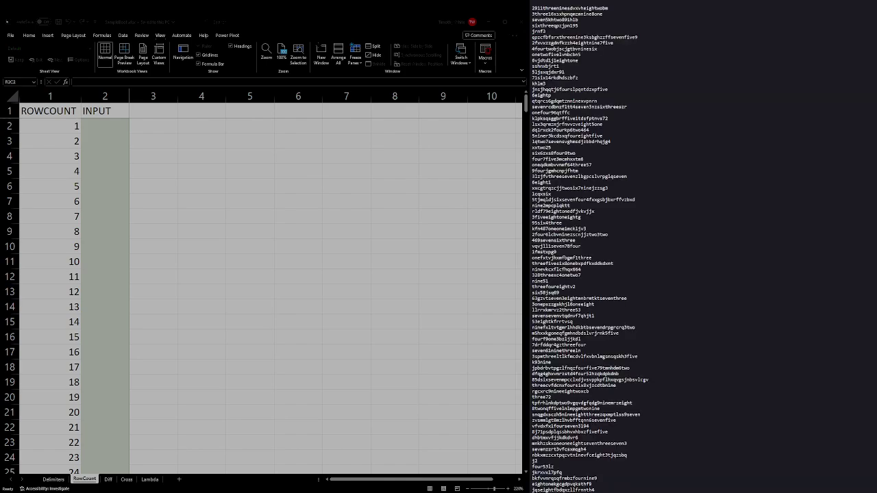
{"action": "key", "text": "ctrl+a"}
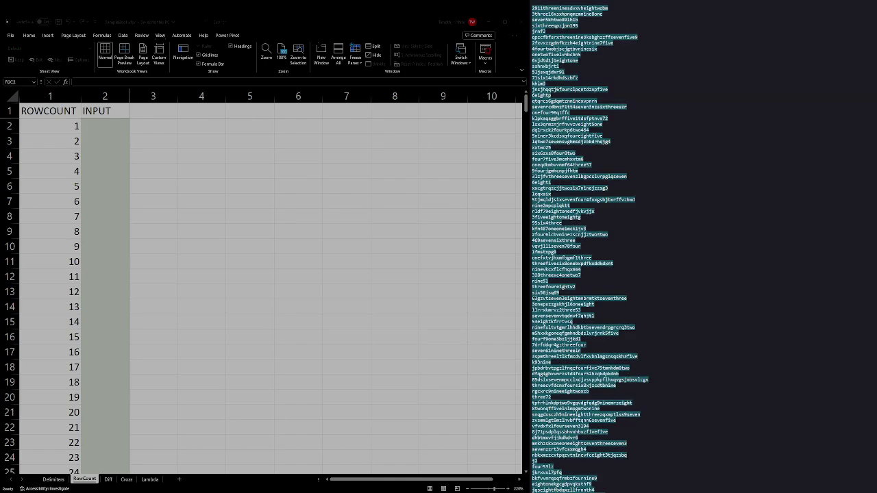
{"action": "key", "text": "F1"}
{"action": "key", "text": "ctrl+w"}
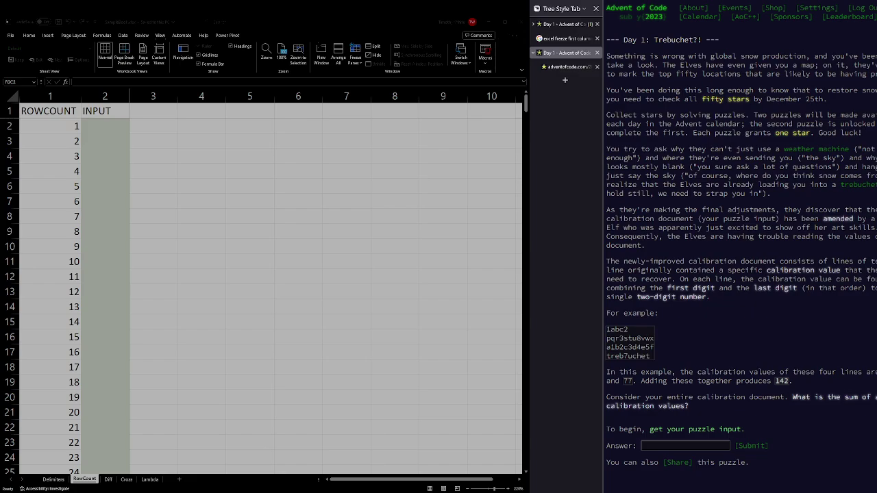
{"action": "key", "text": "ctrl+w"}
{"action": "key", "text": "F1"}
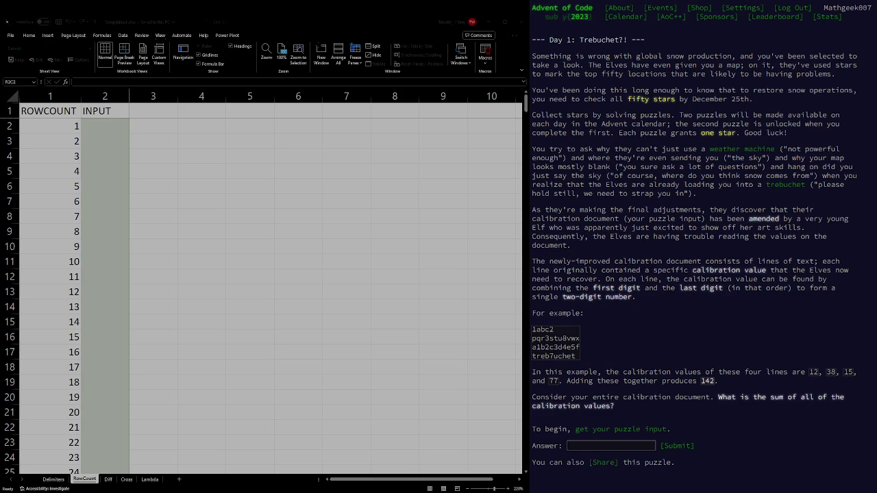
- Paste the puzzle input into column 1 of a new sheet and start a MID(RC1,COLUMN()-1,1) formula beside it
{"action": "left_click", "coordinate": [179, 479]}
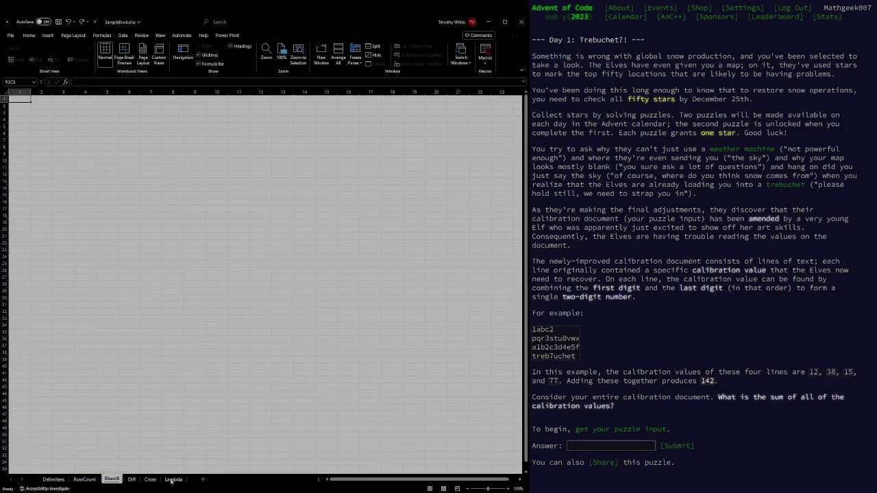
{"action": "key", "text": "ctrl+v"}
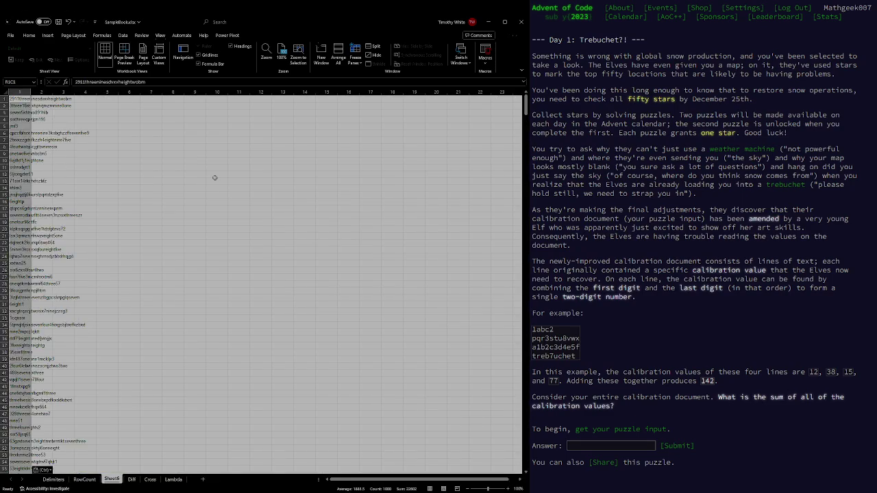
{"action": "left_click", "coordinate": [43, 98]}
{"action": "left_click", "coordinate": [97, 83]}
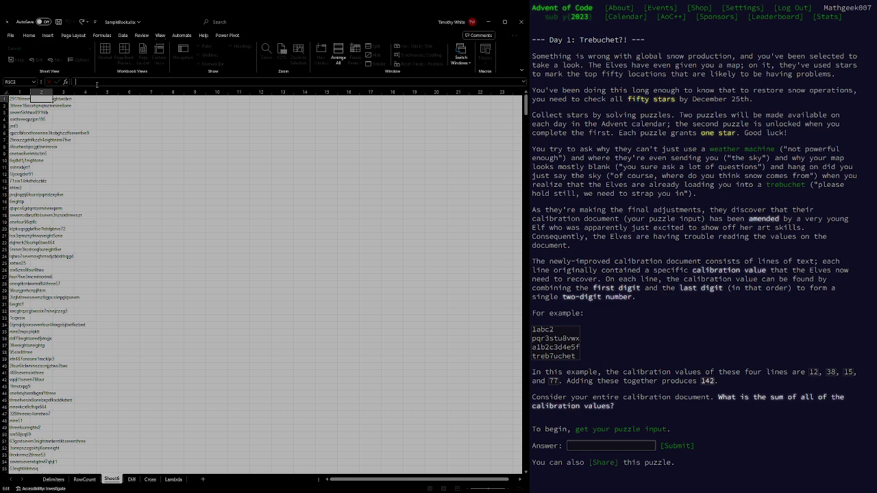
{"action": "type", "text": "="}
{"action": "type", "text": "SEAR"}
{"action": "type", "text": "CH("}
{"action": "left_click_drag", "start_coordinate": [96, 81], "coordinate": [77, 82]}
{"action": "key", "text": "BackSpace"}
{"action": "type", "text": "="}
{"action": "type", "text": "MID("}
{"action": "type", "text": "RC"}
{"action": "type", "text": "[,"}
{"action": "type", "text": "COLUMN()"}
{"action": "type", "text": "-1,1"}
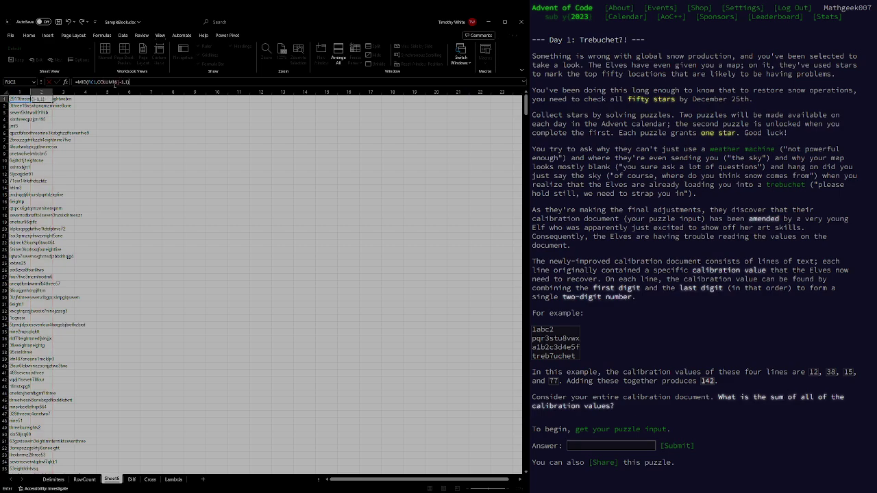
- Copy the MID formula across row 1 to column 41 and autofit those column widths
{"action": "left_click", "coordinate": [51, 100]}
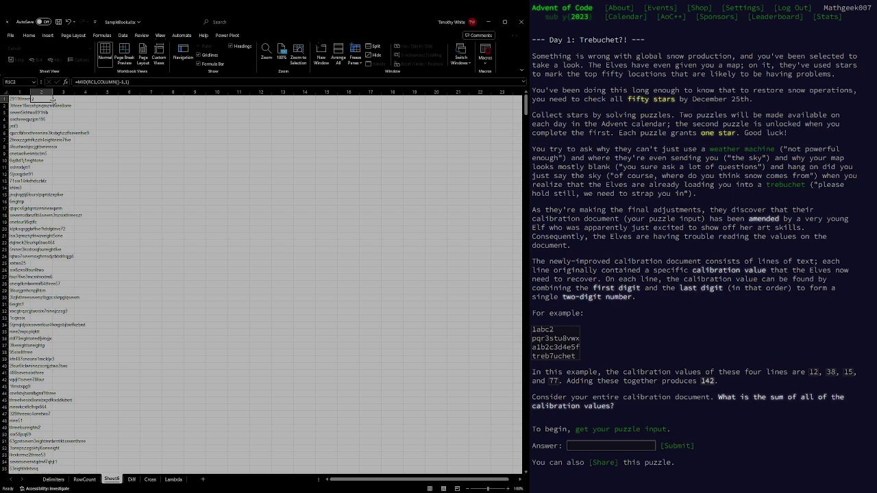
{"action": "left_click_drag", "start_coordinate": [52, 101], "coordinate": [482, 99]}
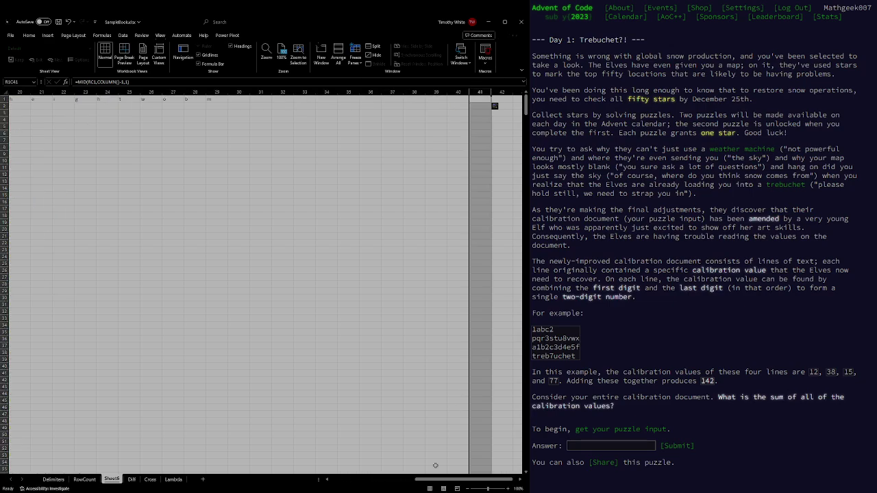
{"action": "scroll", "coordinate": [480, 91], "scroll_direction": "left", "scroll_amount": 10}
{"action": "key", "text": "ctrl+space"}
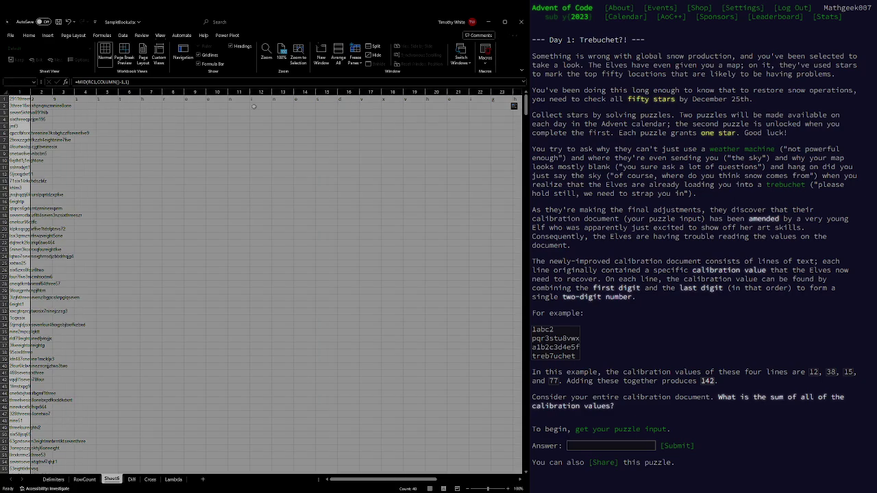
{"action": "double_click", "coordinate": [53, 92]}
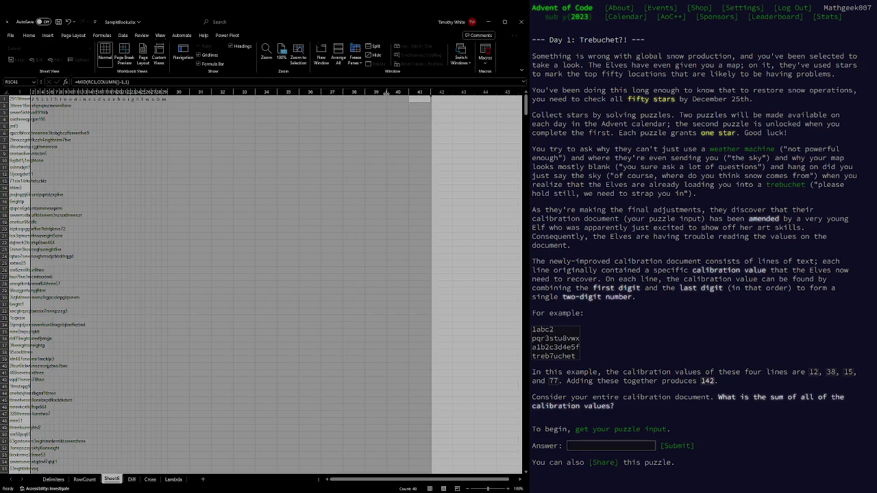
{"action": "double_click", "coordinate": [168, 92]}
- Fill the row 1 character formulas in columns 2–41 down every input row
{"action": "left_click", "coordinate": [302, 99]}
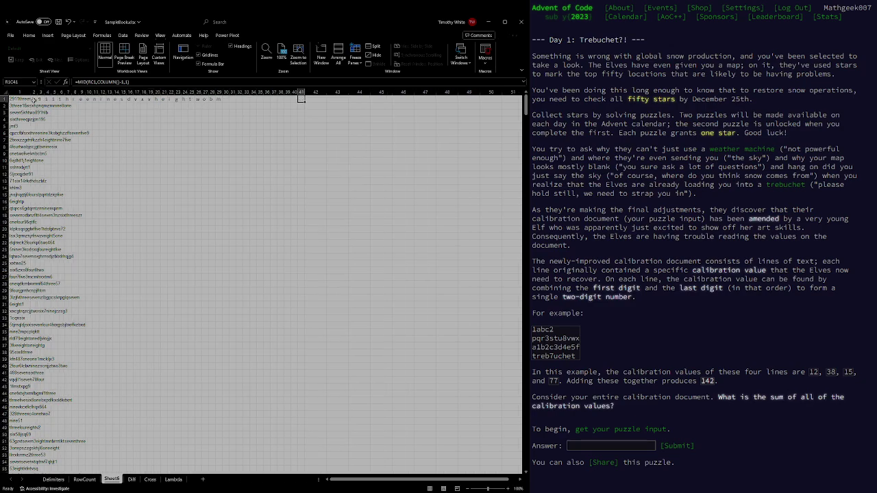
{"action": "left_click_drag", "start_coordinate": [33, 101], "coordinate": [305, 102]}
{"action": "double_click", "coordinate": [305, 101]}
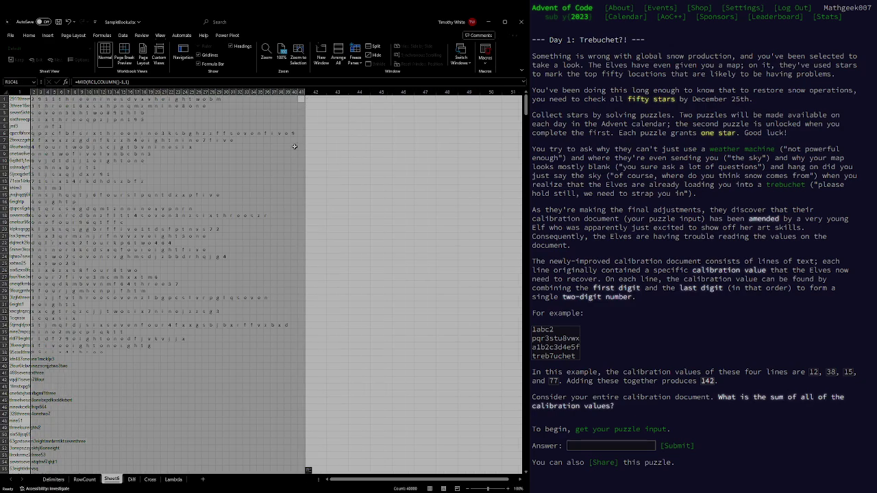
- Enter an ISNUMBER formula in column 42 testing a split character cell
{"action": "left_click", "coordinate": [313, 99]}
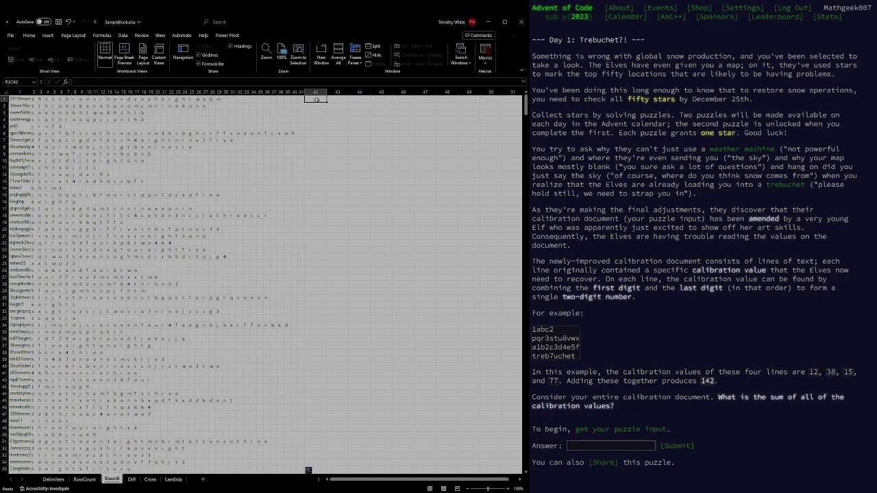
{"action": "type", "text": "=ISNU"}
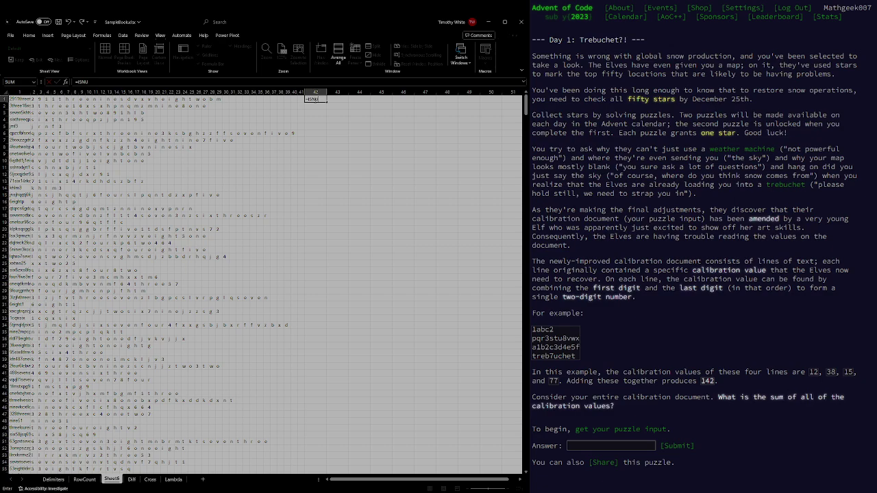
{"action": "type", "text": "MBER("}
{"action": "left_click", "coordinate": [34, 99]}
{"action": "key", "text": "Return"}
- Check row 65's full line and insert copies of character columns 34–41
{"action": "scroll", "coordinate": [299, 124], "scroll_direction": "down", "scroll_amount": 7}
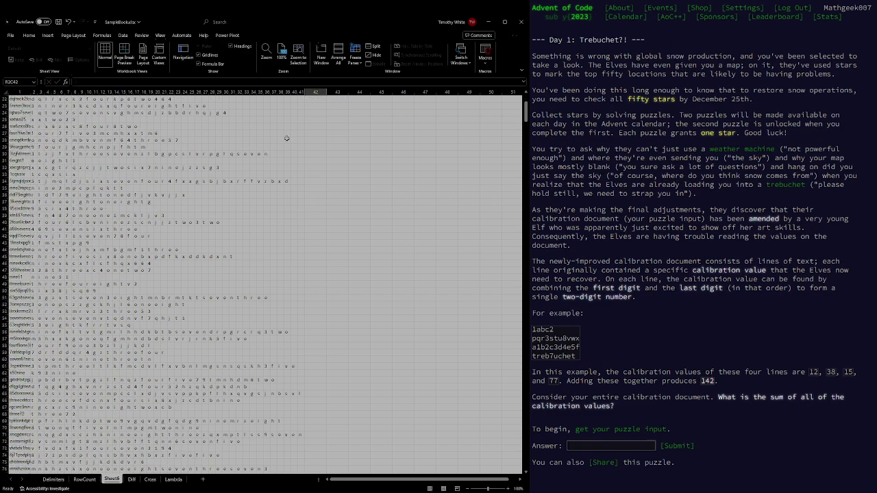
{"action": "left_click", "coordinate": [301, 91]}
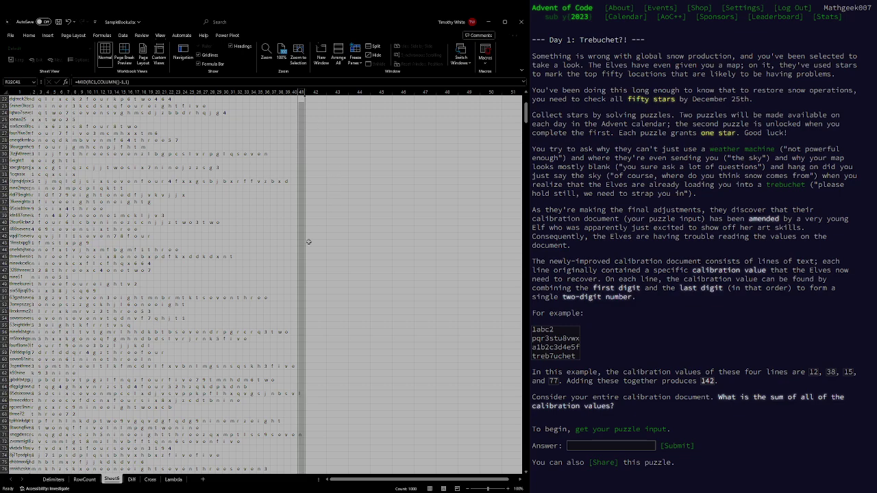
{"action": "left_click", "coordinate": [23, 392]}
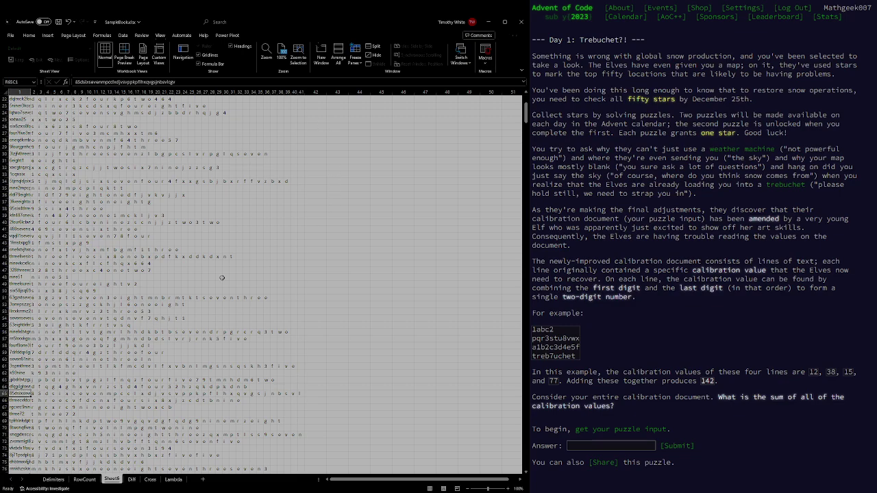
{"action": "scroll", "coordinate": [308, 222], "scroll_direction": "up", "scroll_amount": 7}
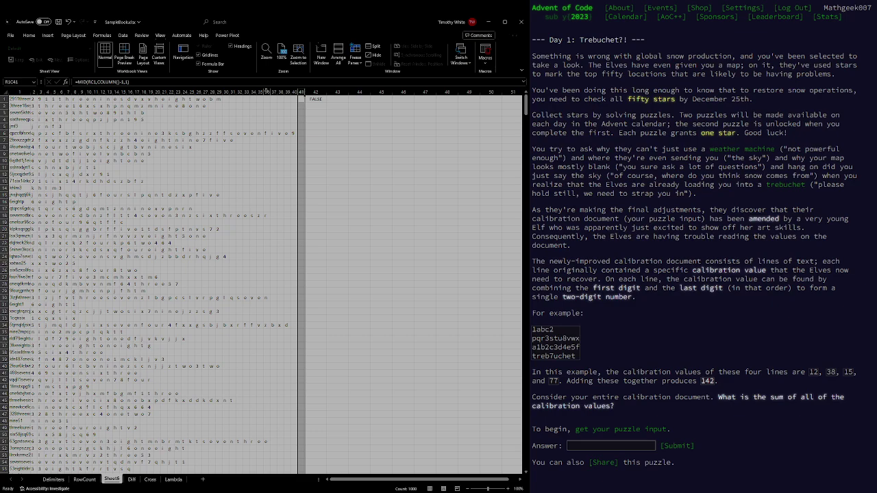
{"action": "left_click_drag", "start_coordinate": [301, 91], "coordinate": [252, 91]}
{"action": "key", "text": "ctrl+c"}
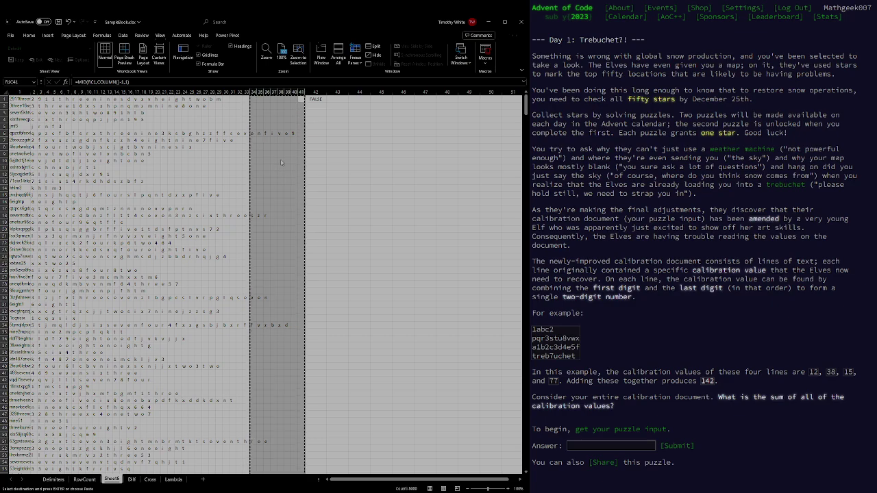
{"action": "key", "text": "ctrl+shift+plus"}
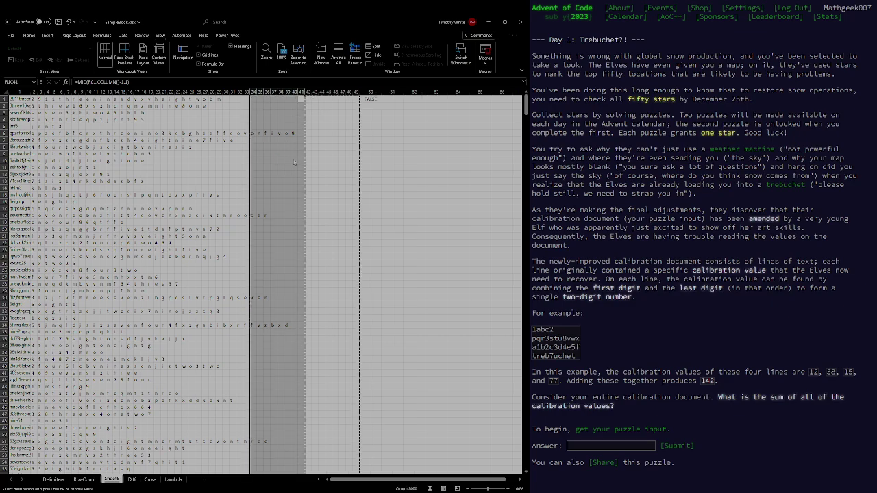
{"action": "key", "text": "Escape"}
{"action": "key", "text": "ctrl+shift+plus"}
- Paste column 33's MID character formula across columns 34 through 57
{"action": "left_click", "coordinate": [246, 92]}
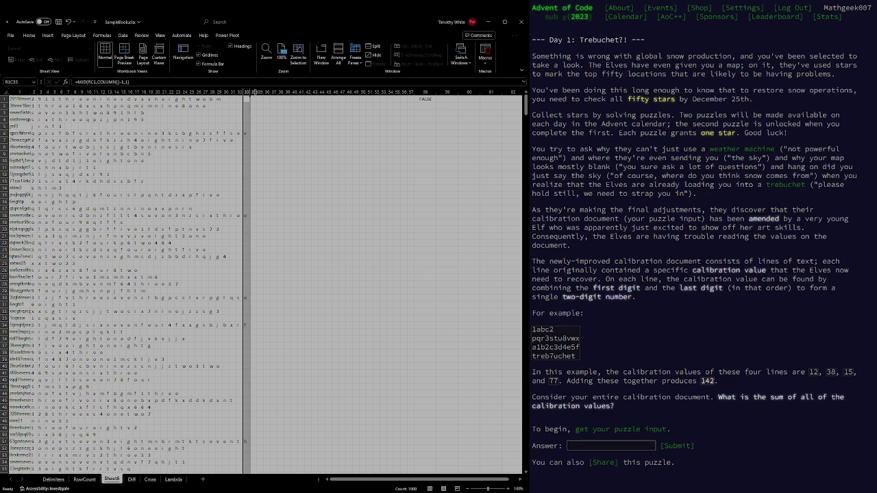
{"action": "key", "text": "ctrl+c"}
{"action": "left_click", "coordinate": [411, 91], "text": "shift"}
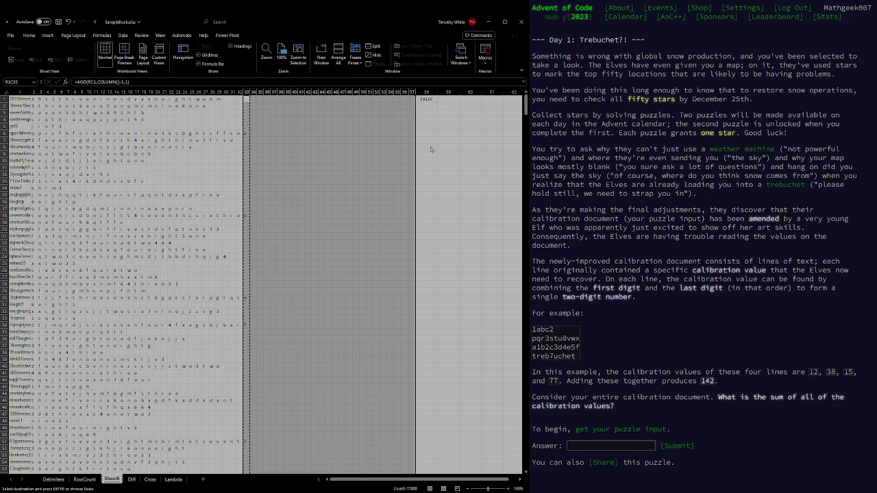
{"action": "key", "text": "ctrl+v"}
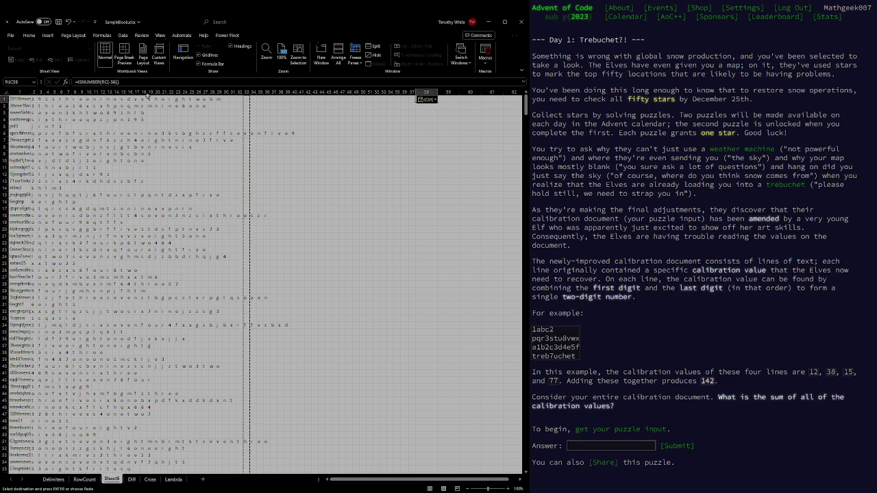
- Fill columns 55–57 with dark red as an end-of-block marker
{"action": "left_click", "coordinate": [411, 91]}
{"action": "left_click_drag", "start_coordinate": [411, 91], "coordinate": [398, 92]}
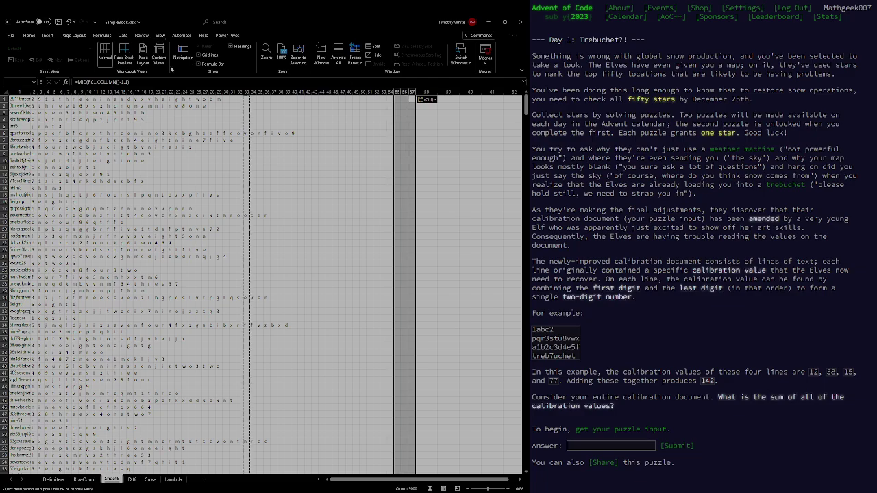
{"action": "left_click", "coordinate": [28, 35]}
{"action": "left_click", "coordinate": [94, 60]}
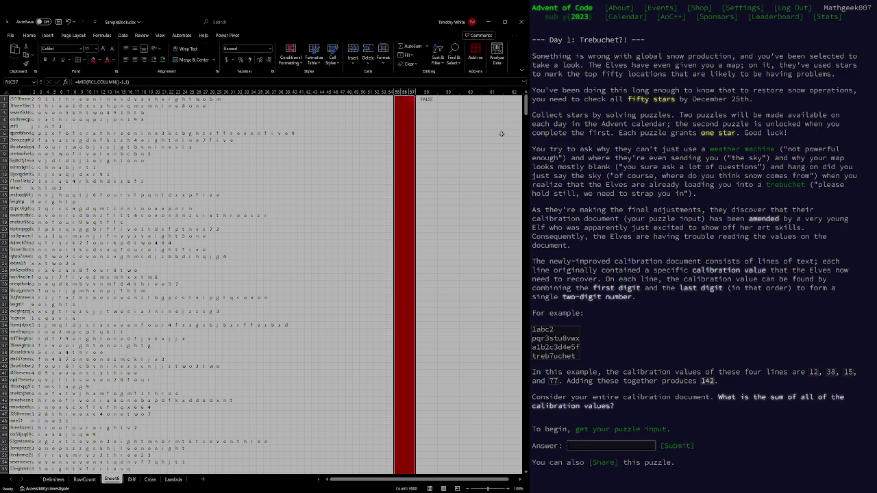
- Maximize the spreadsheet and confirm row 566's line ends before the red columns
{"action": "left_click_drag", "start_coordinate": [526, 107], "coordinate": [514, 314]}
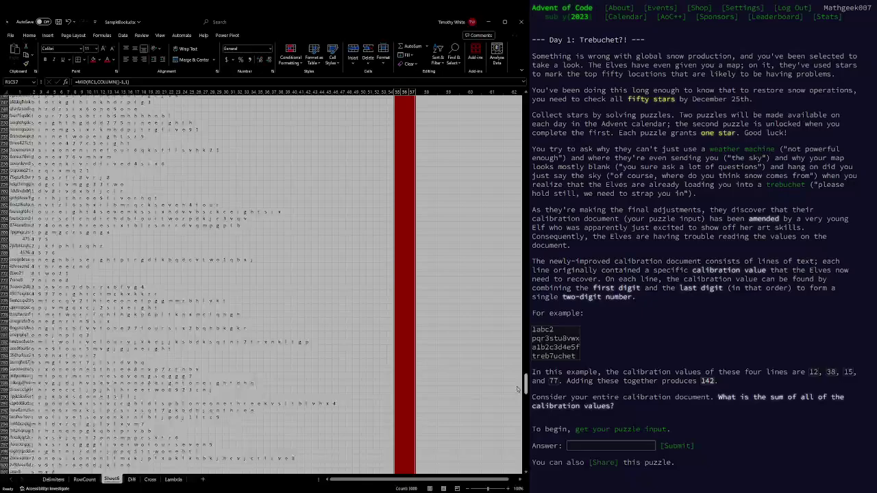
{"action": "key", "text": "super+Up"}
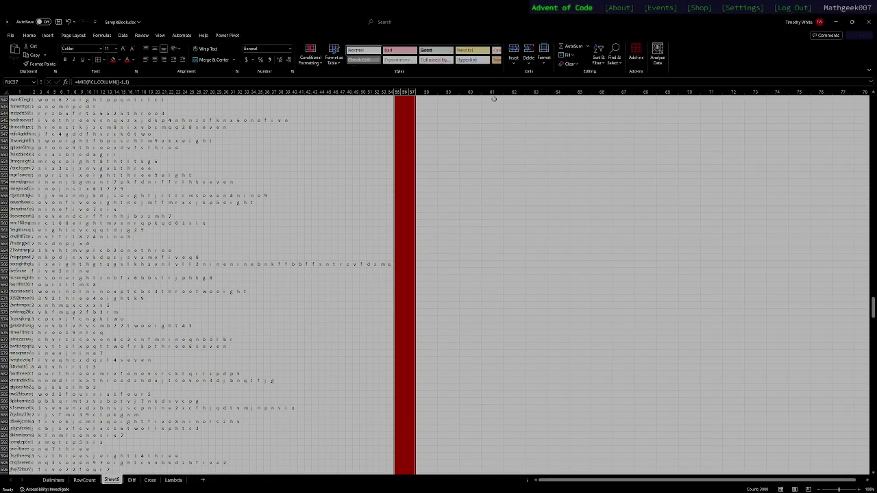
{"action": "left_click", "coordinate": [390, 264]}
{"action": "left_click", "coordinate": [19, 265]}
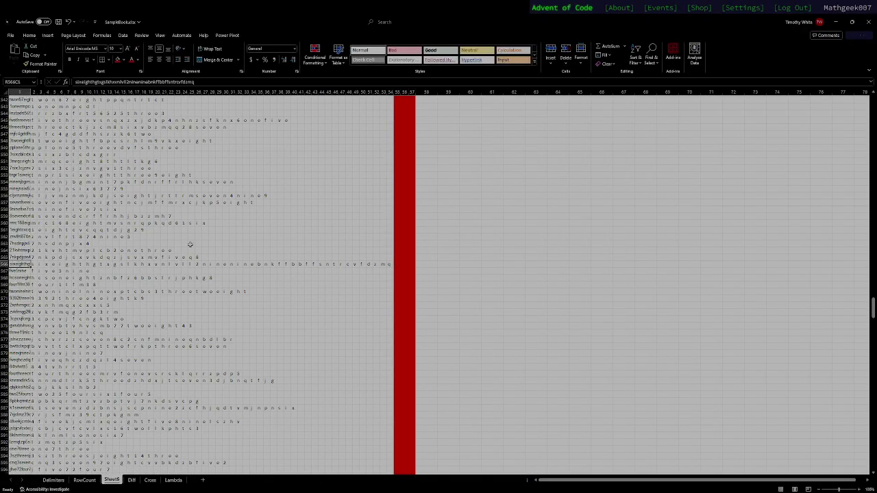
{"action": "left_click", "coordinate": [389, 264]}
{"action": "scroll", "coordinate": [411, 261], "scroll_direction": "down", "scroll_amount": 2}
{"action": "scroll", "coordinate": [432, 254], "scroll_direction": "down", "scroll_amount": 4}
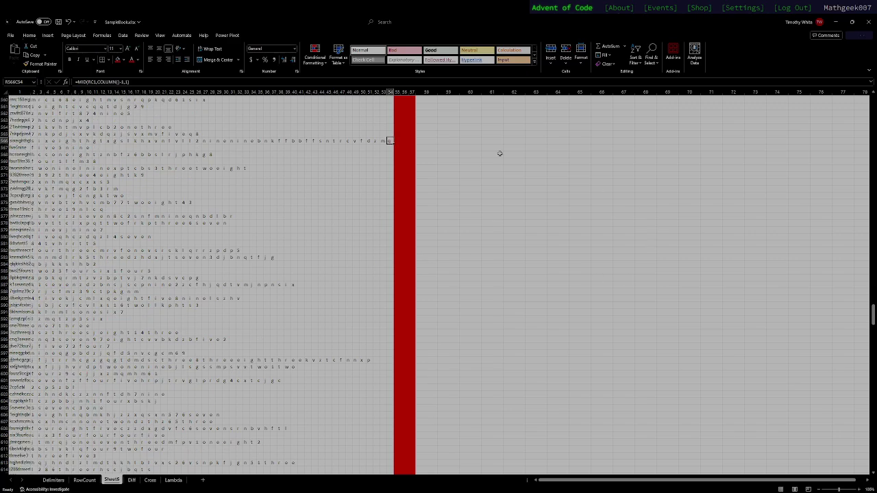
{"action": "mouse_move", "coordinate": [874, 314]}
{"action": "left_mouse_down"}
{"action": "mouse_move", "coordinate": [874, 455]}
{"action": "mouse_move", "coordinate": [874, 102]}
{"action": "left_mouse_up"}
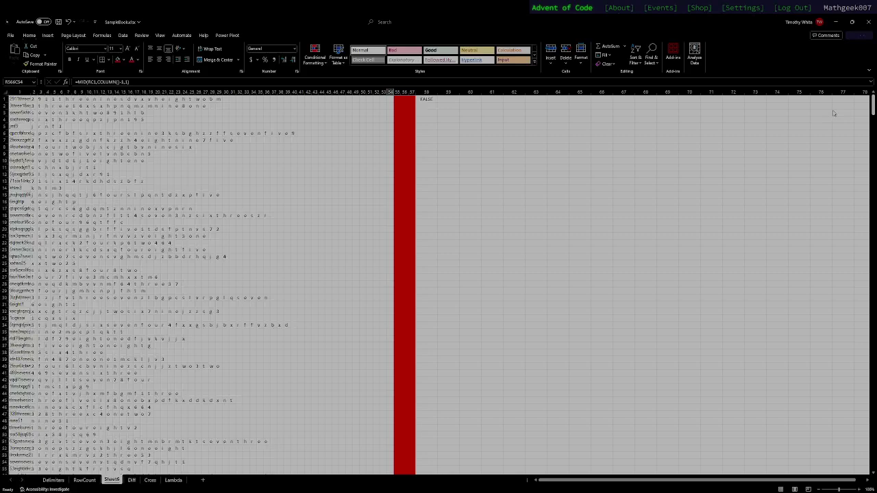
- Copy the ISNUMBER test across row 1 to column 108 and down every line
{"action": "left_click", "coordinate": [426, 92]}
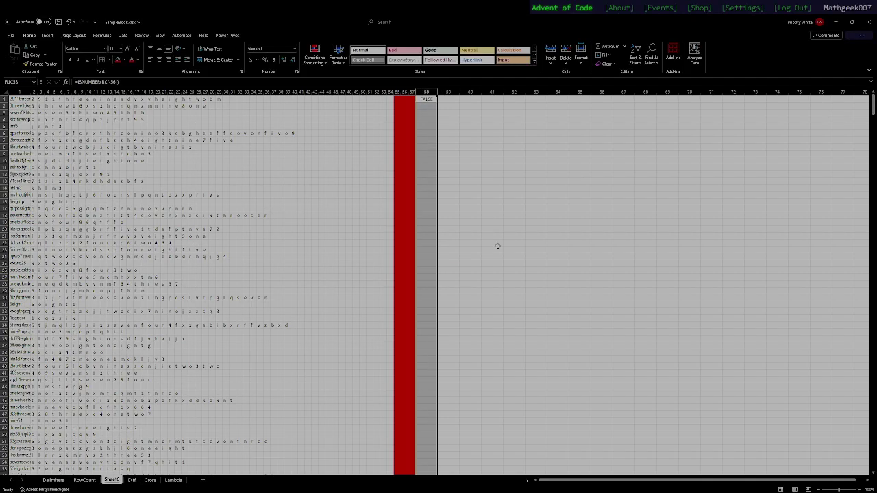
{"action": "left_click", "coordinate": [432, 99]}
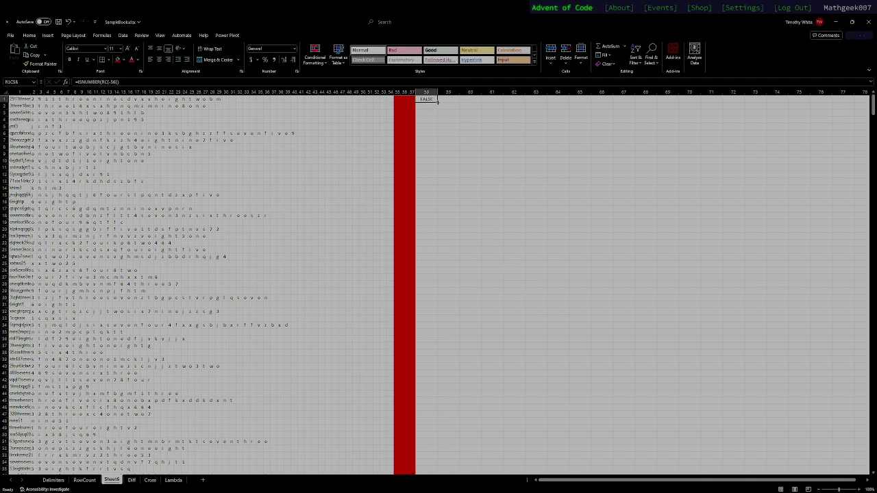
{"action": "left_click_drag", "start_coordinate": [437, 101], "coordinate": [391, 122]}
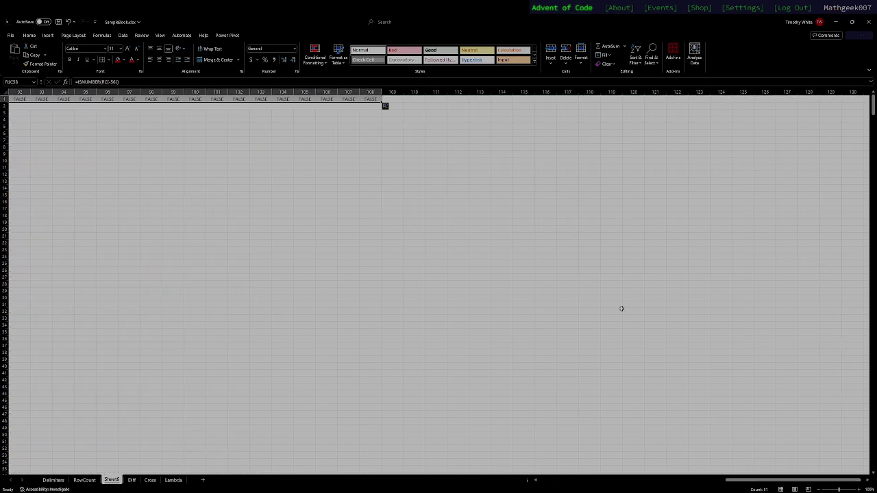
{"action": "double_click", "coordinate": [381, 102]}
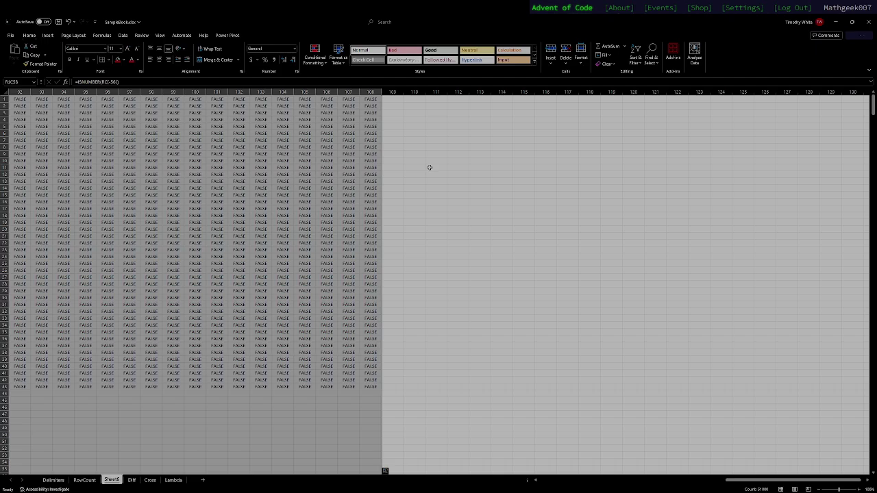
- Shrink columns 58–108 to a tiny width
{"action": "left_click_drag", "start_coordinate": [726, 480], "coordinate": [593, 480]}
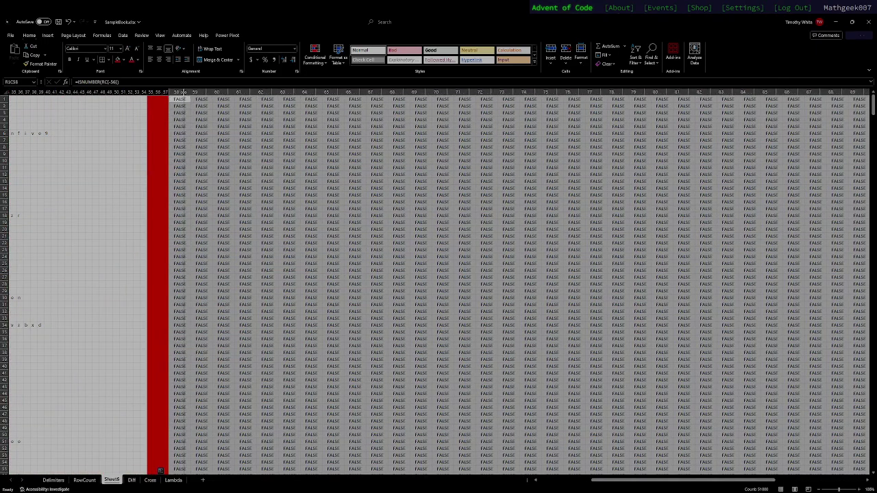
{"action": "left_click", "coordinate": [175, 92]}
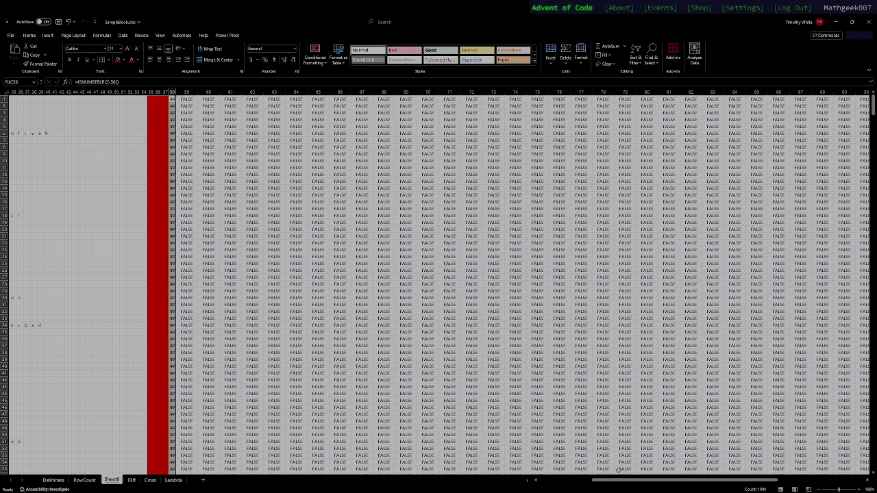
{"action": "left_click_drag", "start_coordinate": [620, 480], "coordinate": [707, 482]}
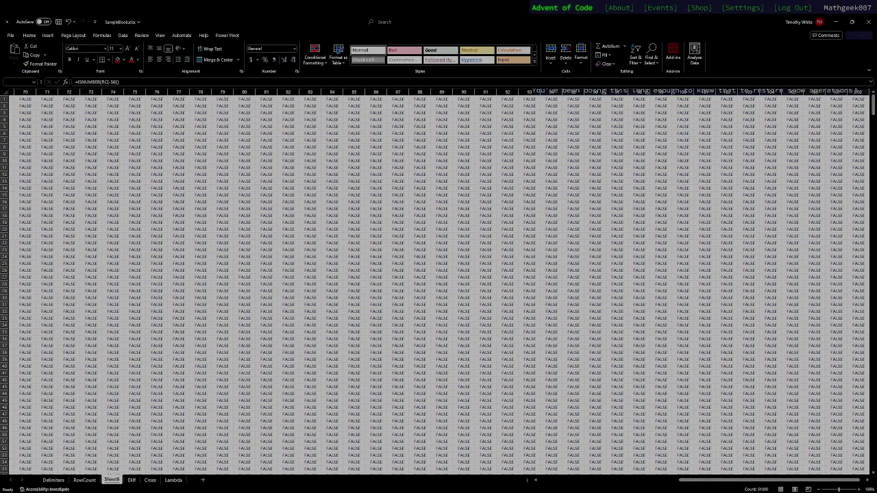
{"action": "left_click", "coordinate": [848, 92], "text": "shift"}
{"action": "left_click_drag", "start_coordinate": [828, 91], "coordinate": [811, 92]}
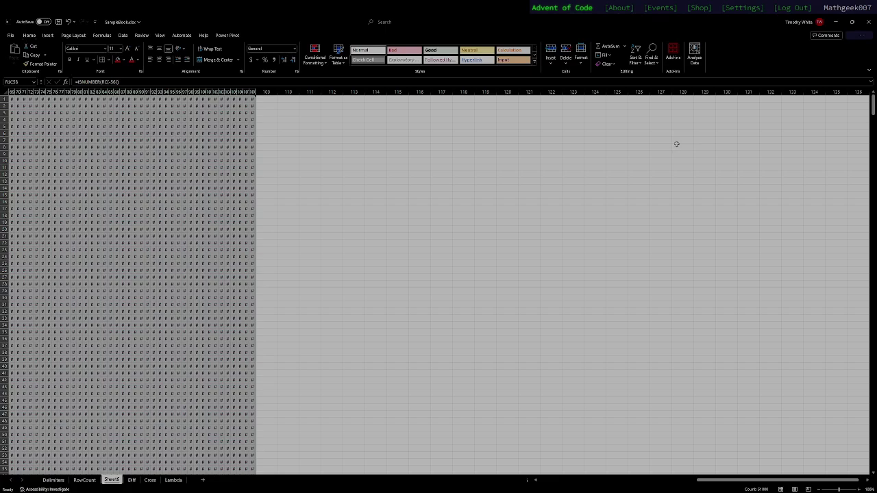
{"action": "left_click_drag", "start_coordinate": [747, 481], "coordinate": [651, 481]}
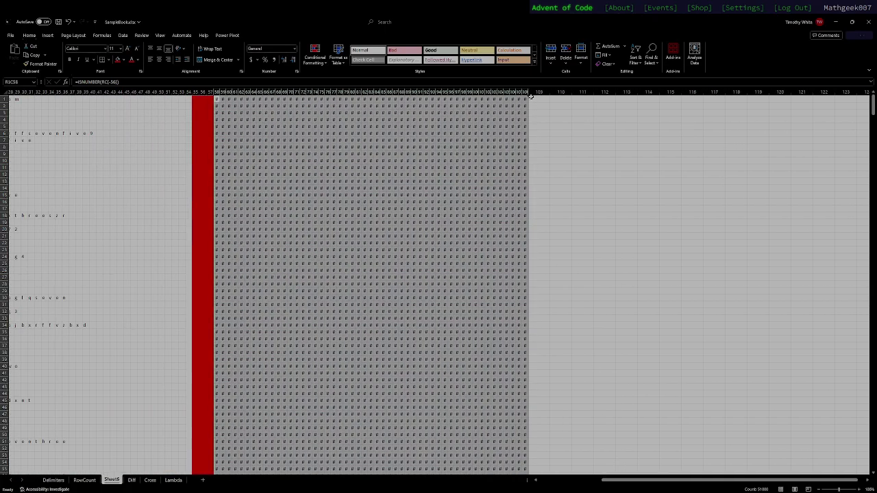
{"action": "left_click", "coordinate": [554, 97]}
- Try a REV… formula in R1C110, then abandon it, leaving the cell empty
{"action": "type", "text": "="}
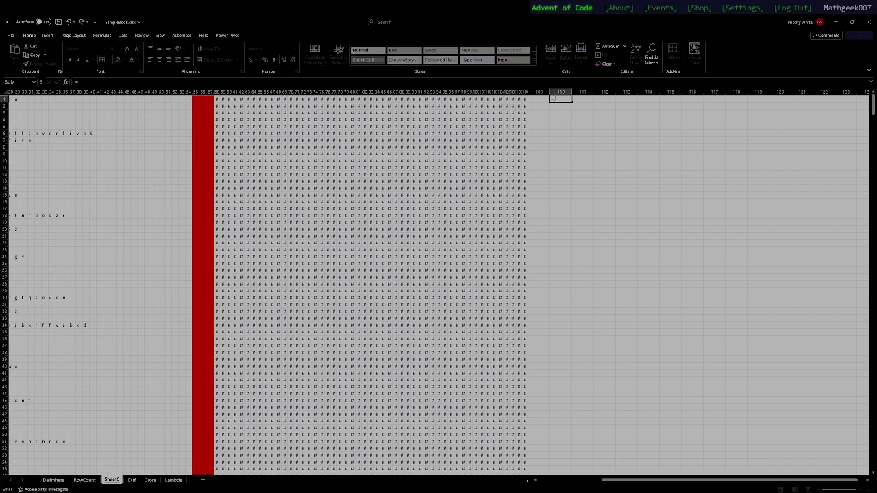
{"action": "key", "text": "Escape"}
{"action": "type", "text": "="}
{"action": "type", "text": "REV"}
{"action": "key", "text": "BackSpace"}
{"action": "key", "text": "BackSpace"}
{"action": "key", "text": "BackSpace"}
{"action": "key", "text": "Return"}
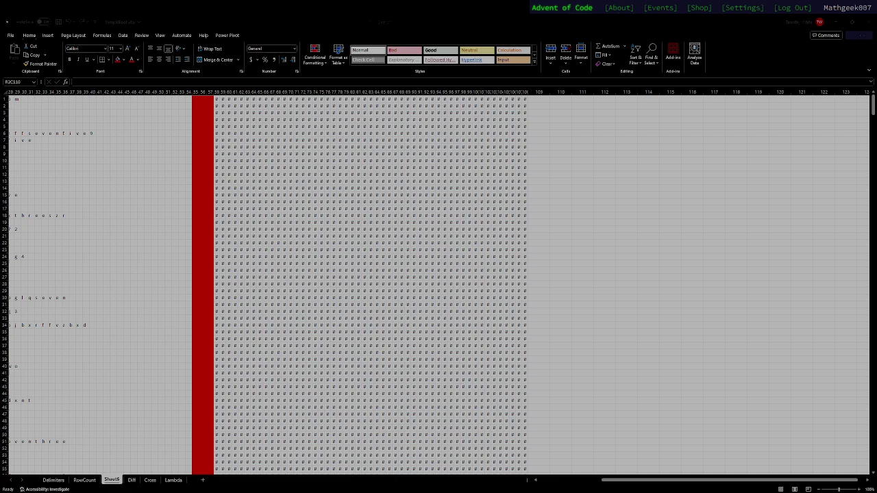
{"action": "left_click", "coordinate": [552, 100]}
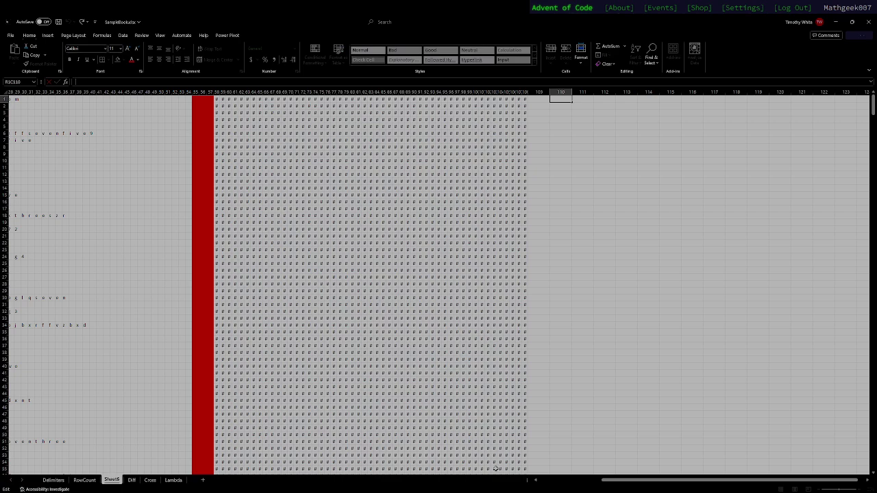
{"action": "left_click_drag", "start_coordinate": [603, 482], "coordinate": [542, 482]}
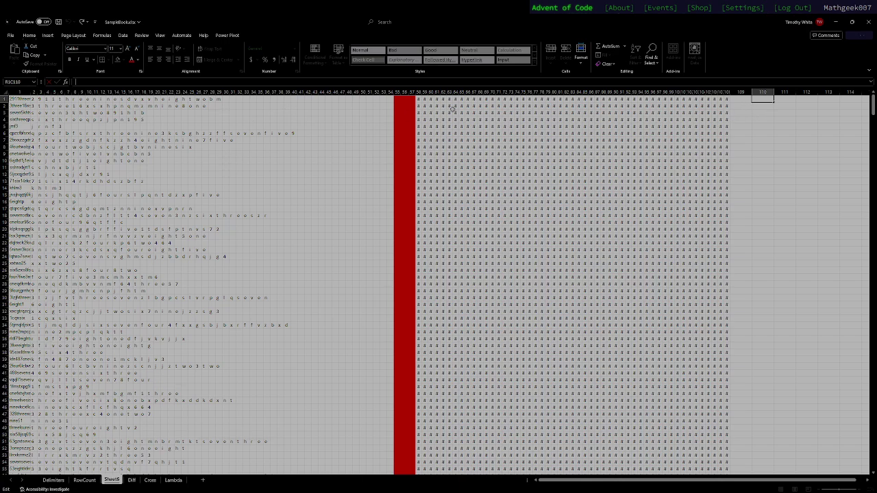
- Change R1C58 to =IF(ISNUMBER(RC[-56]),RC[-56],"") so it returns digits or blanks
{"action": "left_click", "coordinate": [418, 100]}
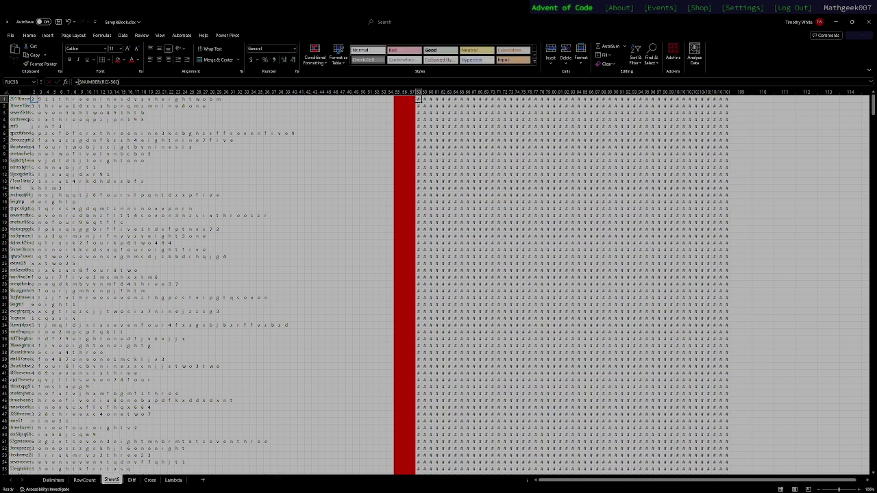
{"action": "left_click", "coordinate": [77, 81]}
{"action": "type", "text": "IF("}
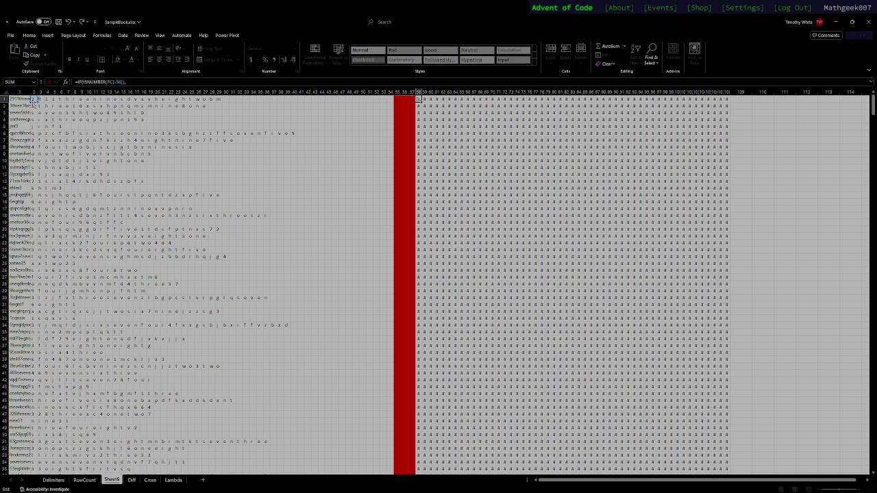
{"action": "left_click", "coordinate": [35, 100]}
{"action": "key", "text": "Tab"}
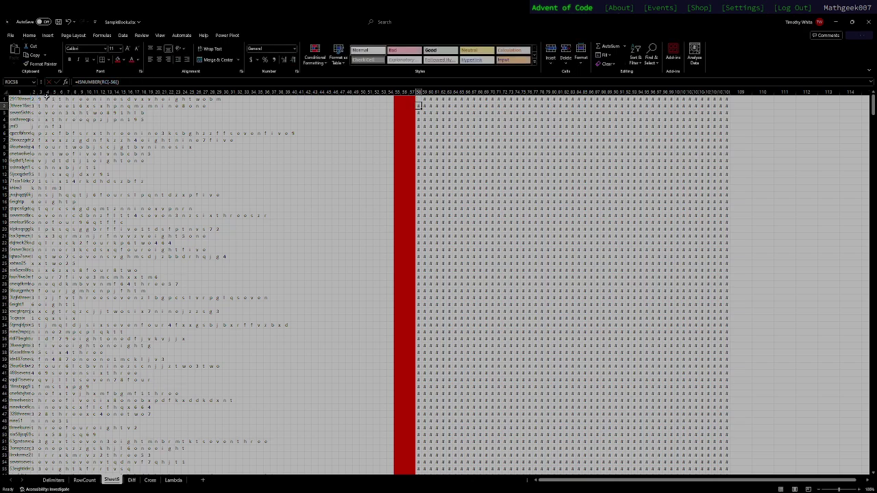
- Apply the revised IF formula across the row 1 helper block and fill it down
{"action": "left_click_drag", "start_coordinate": [421, 102], "coordinate": [730, 102]}
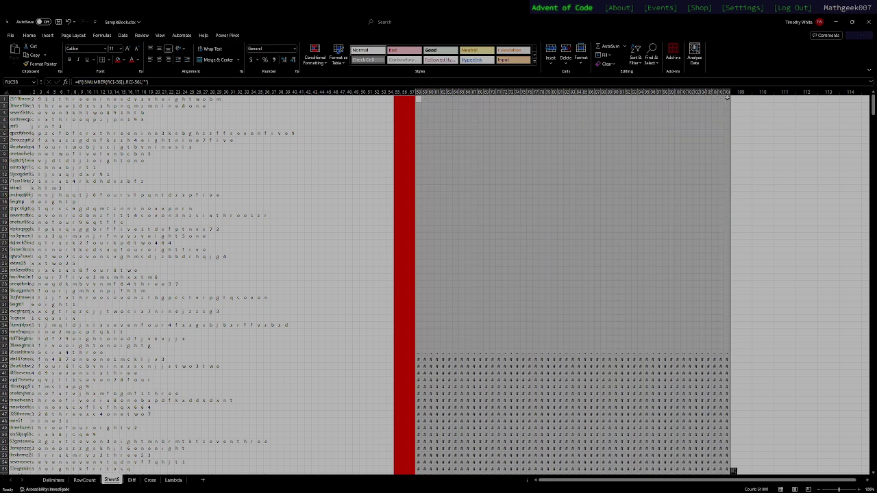
{"action": "left_click", "coordinate": [620, 82]}
{"action": "key", "text": "ctrl+Return"}
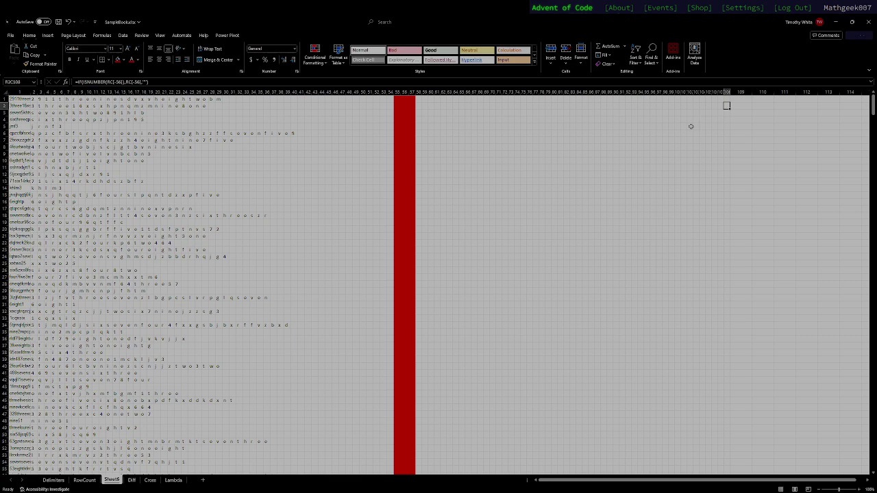
{"action": "left_click", "coordinate": [728, 99]}
{"action": "left_click_drag", "start_coordinate": [732, 103], "coordinate": [777, 106]}
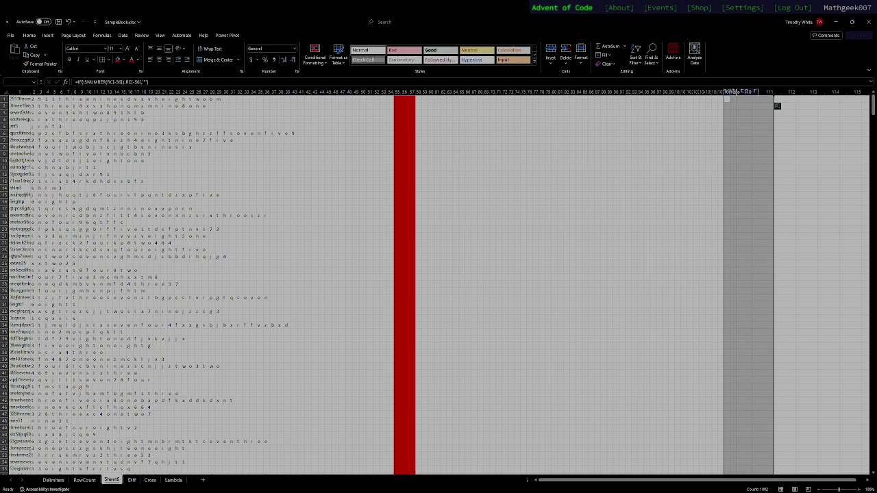
{"action": "mouse_move", "coordinate": [728, 99]}
{"action": "left_mouse_down"}
{"action": "mouse_move", "coordinate": [745, 102]}
{"action": "mouse_move", "coordinate": [751, 467]}
{"action": "left_mouse_up"}
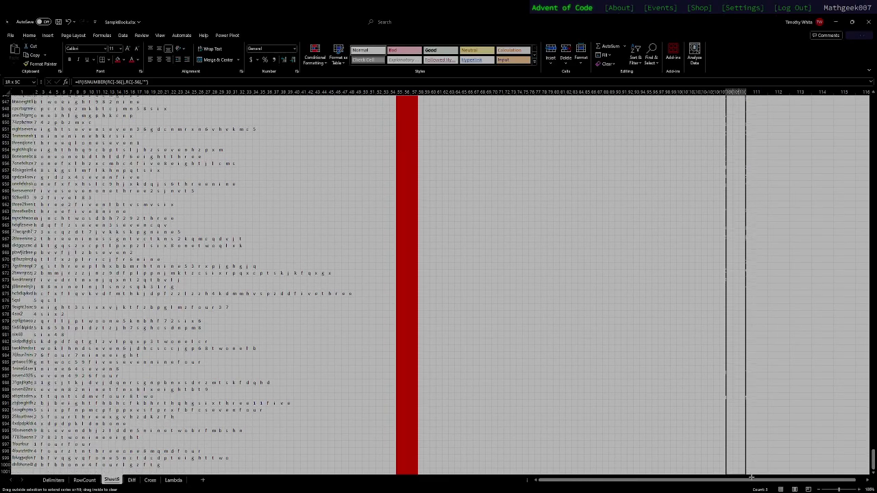
- Fill the extra end columns down to row 1000, then return to the row-1 formula
{"action": "mouse_move", "coordinate": [750, 468]}
{"action": "left_mouse_down"}
{"action": "mouse_move", "coordinate": [746, 455]}
{"action": "mouse_move", "coordinate": [163, 458]}
{"action": "left_mouse_up"}
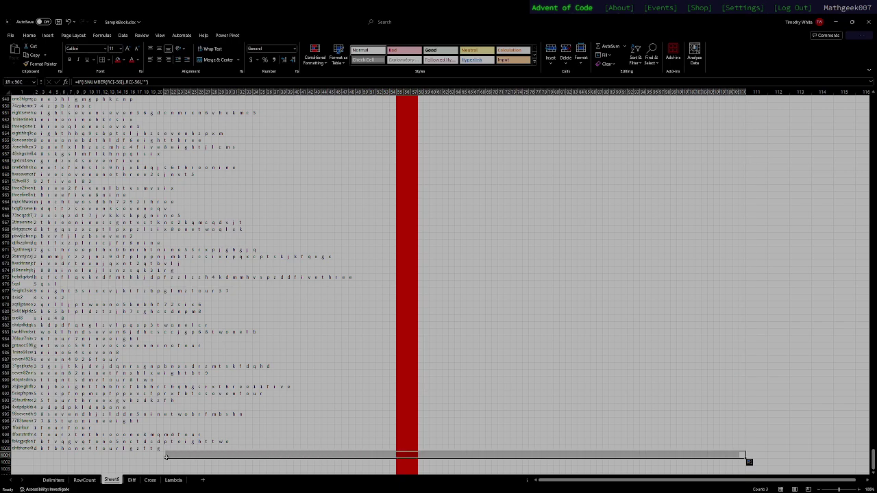
{"action": "left_click", "coordinate": [711, 428]}
{"action": "key", "text": "ctrl+Home"}
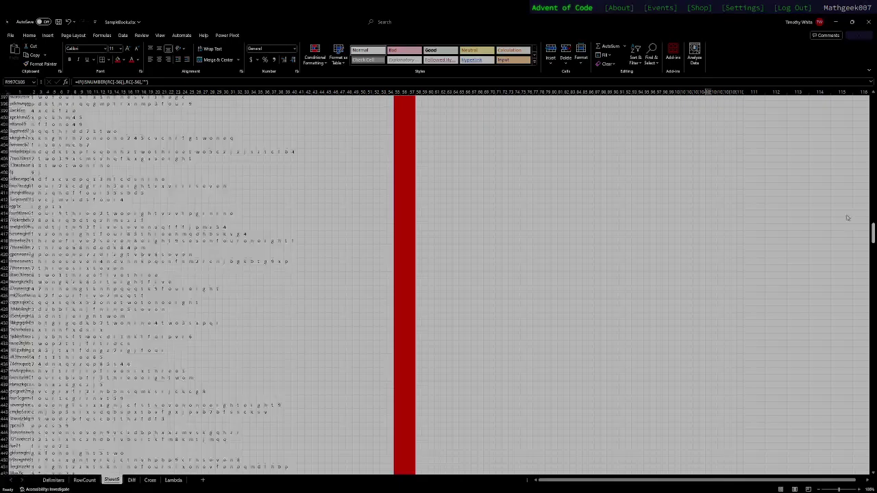
{"action": "left_click", "coordinate": [418, 100]}
{"action": "double_click", "coordinate": [418, 99]}
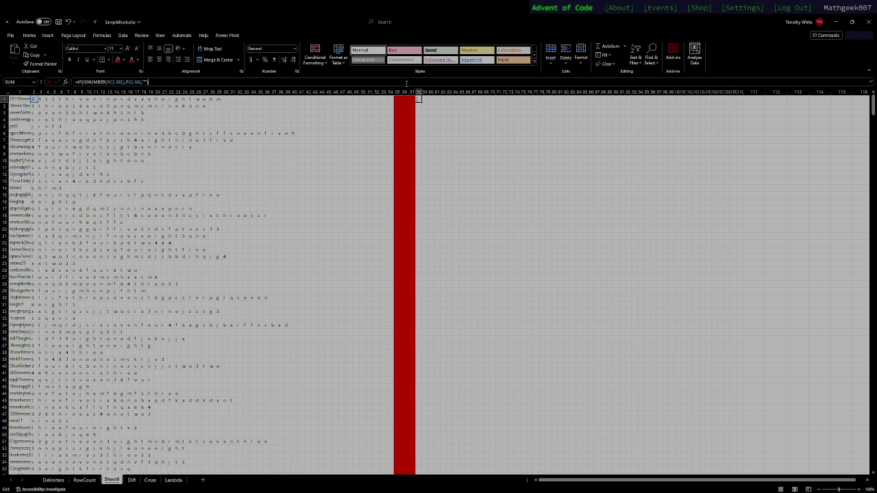
{"action": "key", "text": "Return"}
- Wrap the row-1 reference in VALUE(), then fill the formula across row 1 and down every row
{"action": "left_click", "coordinate": [418, 99]}
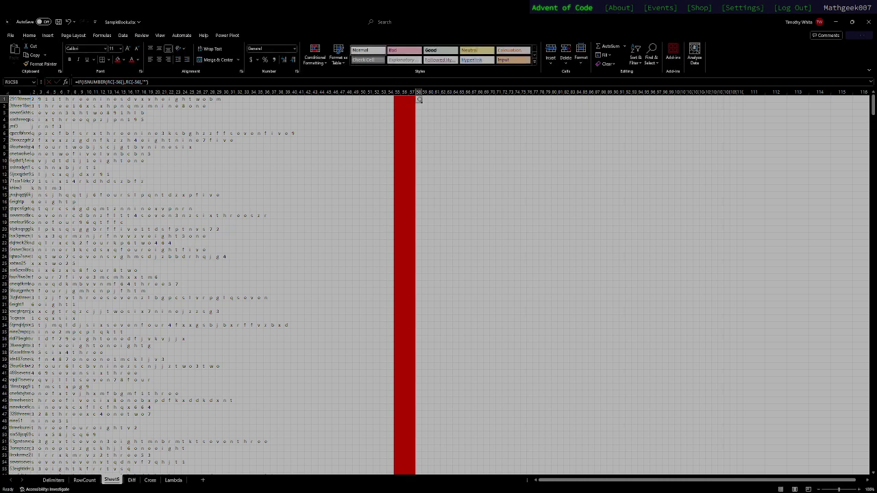
{"action": "double_click", "coordinate": [418, 99]}
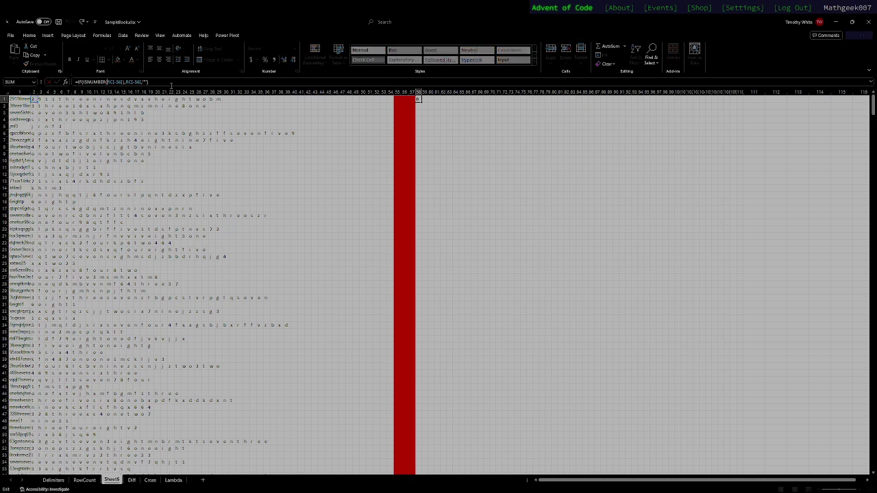
{"action": "left_click", "coordinate": [107, 81]}
{"action": "type", "text": "VALUE("}
{"action": "key", "text": "Return"}
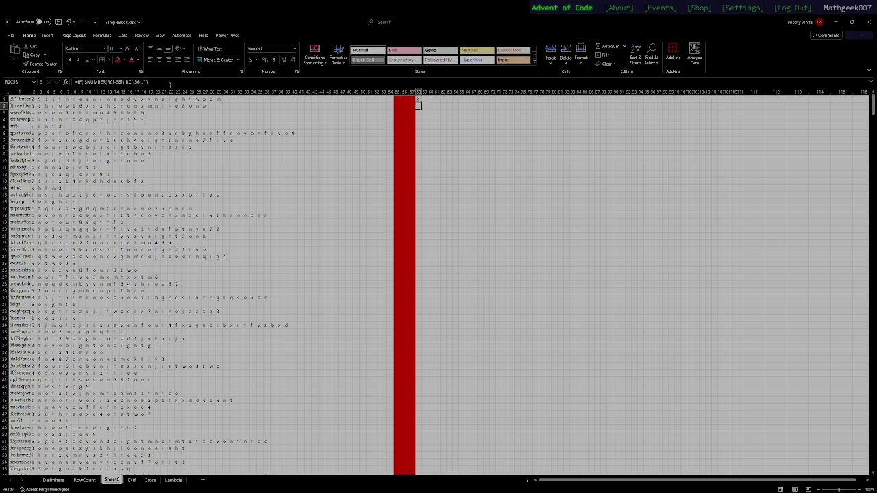
{"action": "left_click", "coordinate": [418, 99]}
{"action": "left_click_drag", "start_coordinate": [423, 102], "coordinate": [744, 102]}
{"action": "double_click", "coordinate": [744, 103]}
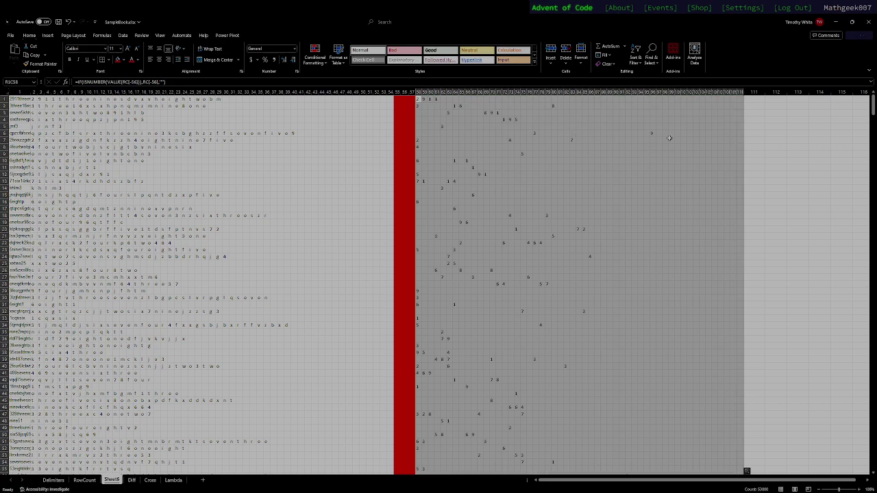
{"action": "left_click", "coordinate": [744, 100]}
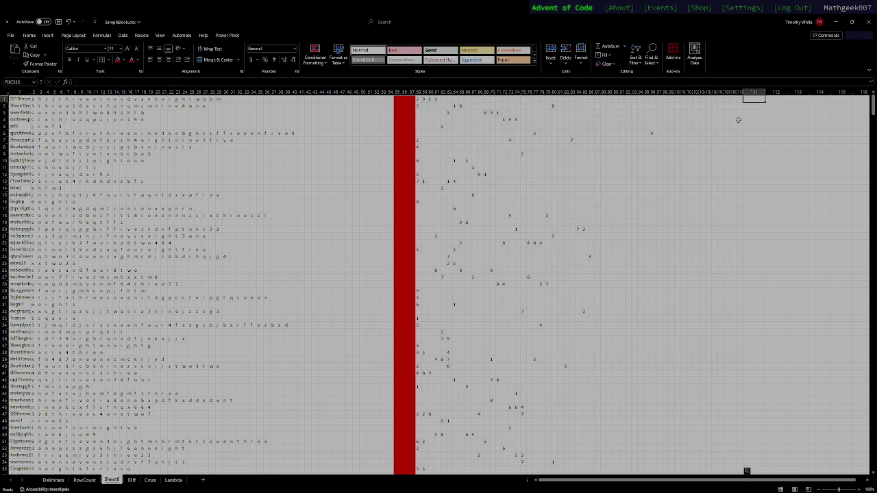
- Join each row's digits in column 111 with =CONCAT(RC[-53]:RC[-1]), filled down
{"action": "type", "text": "=CONCAT"}
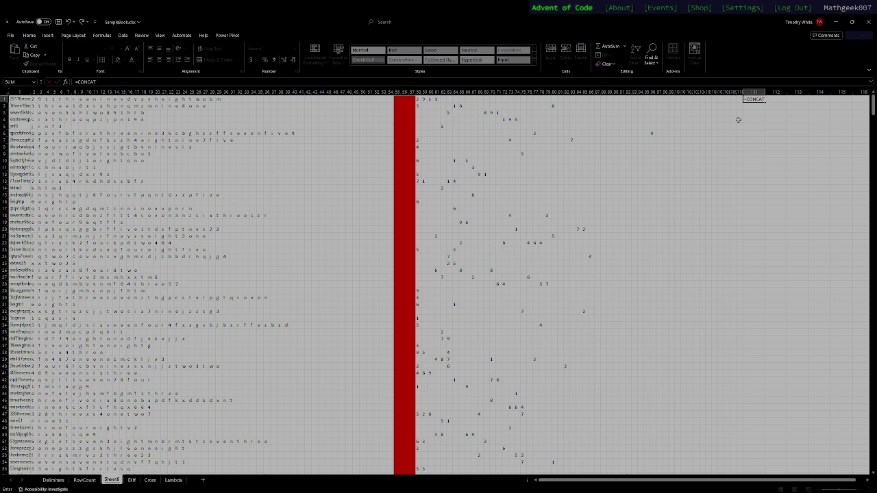
{"action": "type", "text": "("}
{"action": "left_click_drag", "start_coordinate": [418, 100], "coordinate": [734, 99]}
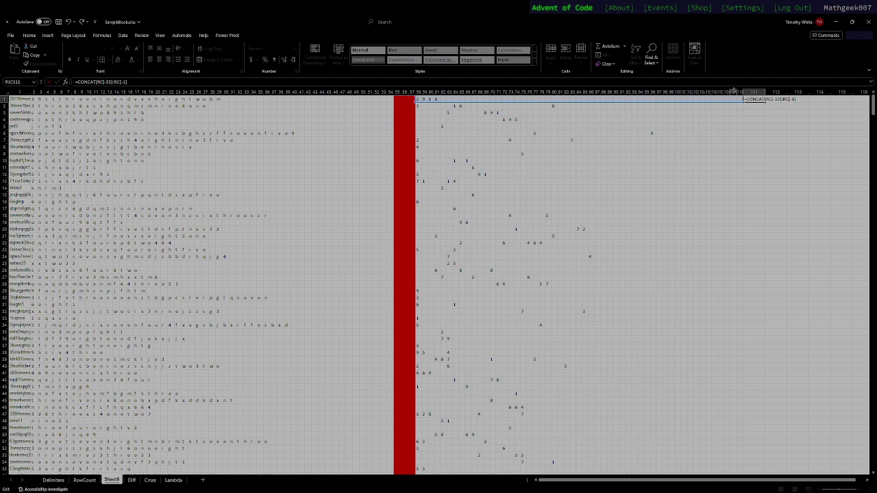
{"action": "key", "text": "Return"}
{"action": "left_click", "coordinate": [757, 101]}
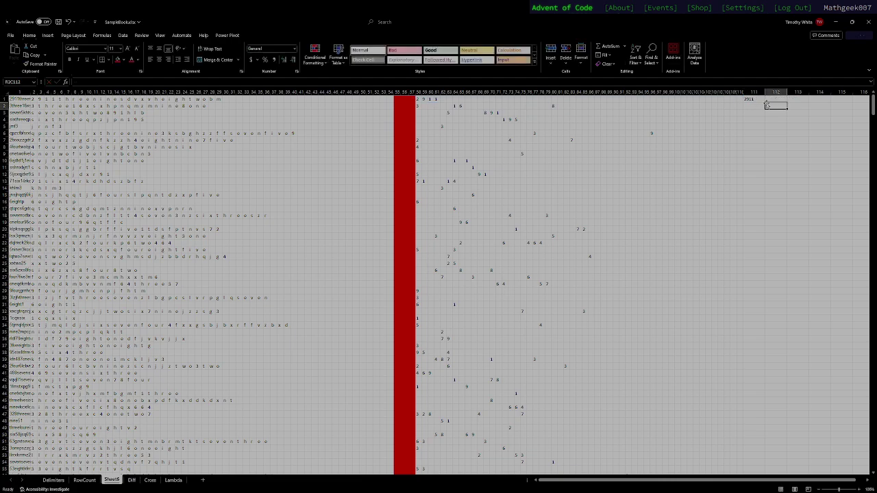
{"action": "double_click", "coordinate": [766, 100]}
- Build the two-digit value in column 112 with VALUE(LEFT(...,1)&RIGHT(...,1)), filled down
{"action": "left_click", "coordinate": [768, 99]}
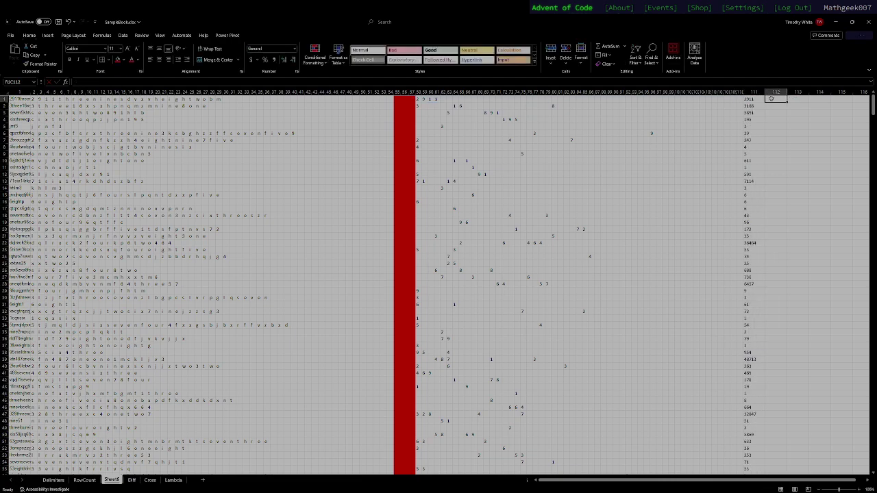
{"action": "type", "text": "=LEFT("}
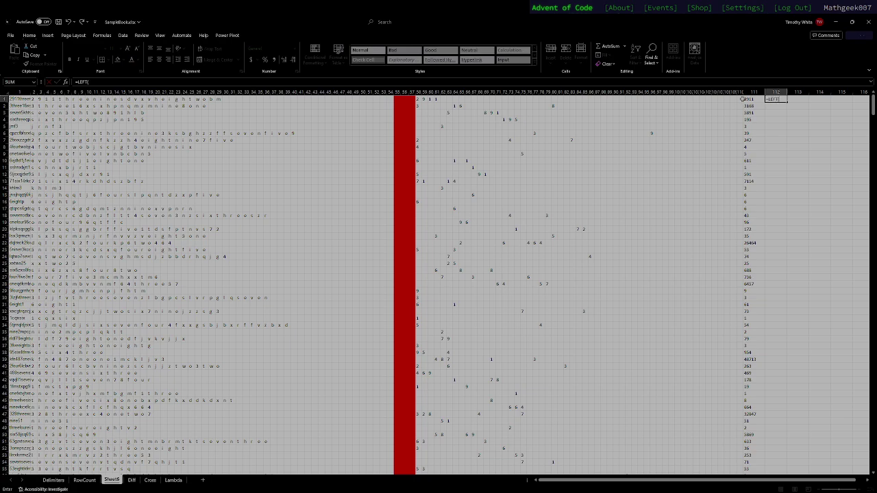
{"action": "left_click", "coordinate": [746, 99]}
{"action": "type", "text": ",1)&"}
{"action": "type", "text": "RIGHT("}
{"action": "left_click", "coordinate": [747, 100]}
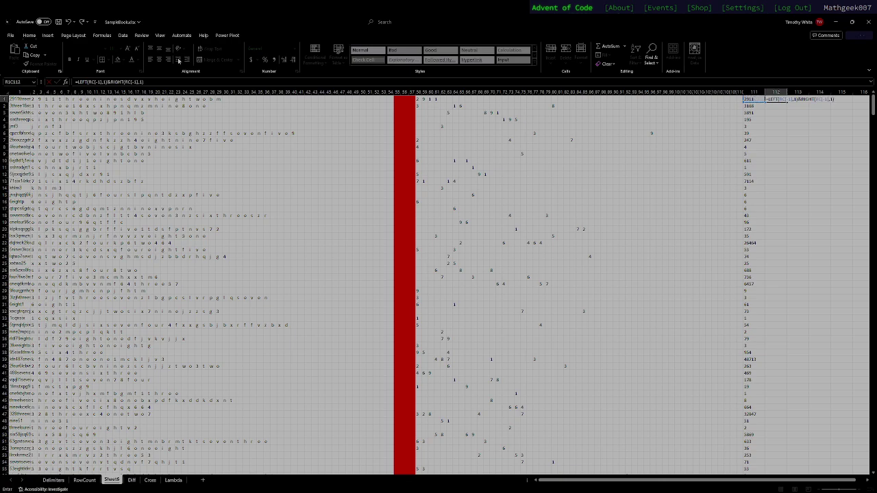
{"action": "type", "text": ")"}
{"action": "type", "text": "VALUE("}
{"action": "type", "text": ")"}
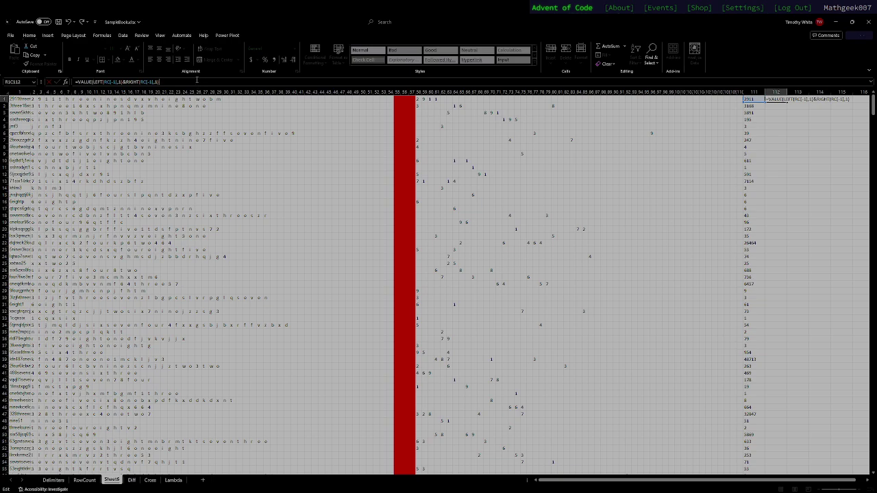
{"action": "key", "text": "ctrl+Return"}
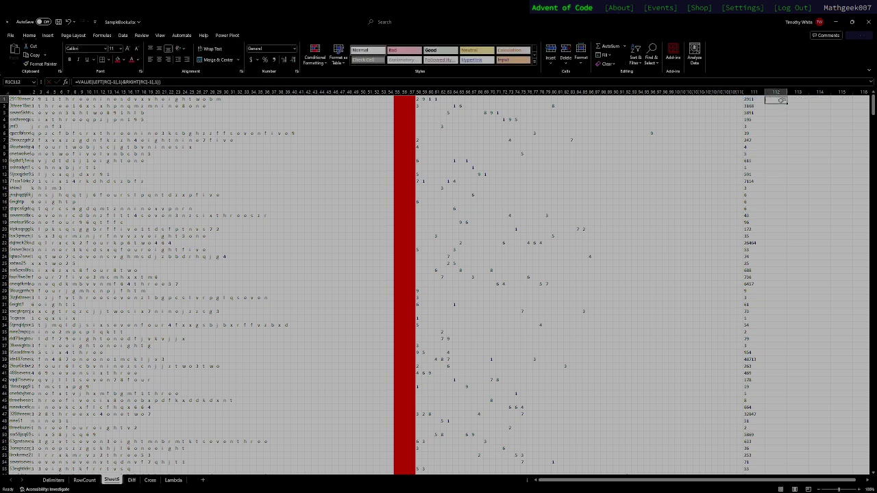
{"action": "double_click", "coordinate": [788, 103]}
- Total the two-digit column with a SUM formula in column 113
{"action": "left_click", "coordinate": [795, 100]}
{"action": "type", "text": "=SUM("}
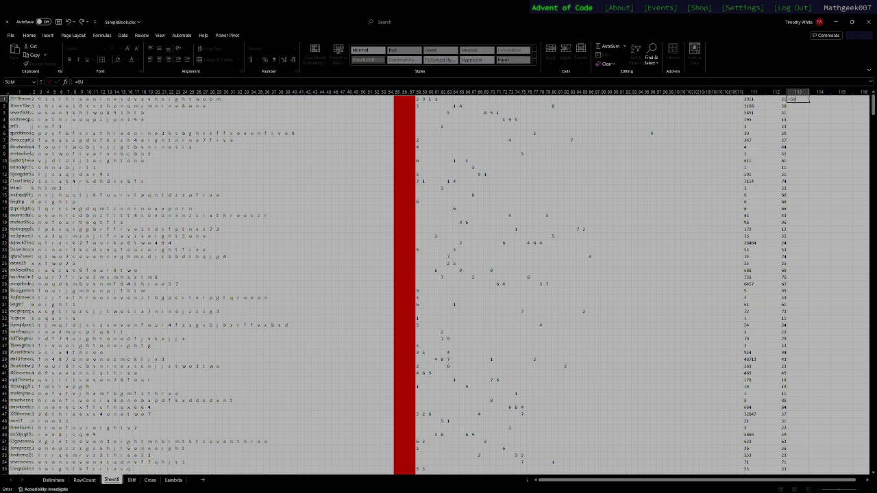
{"action": "left_click", "coordinate": [776, 92]}
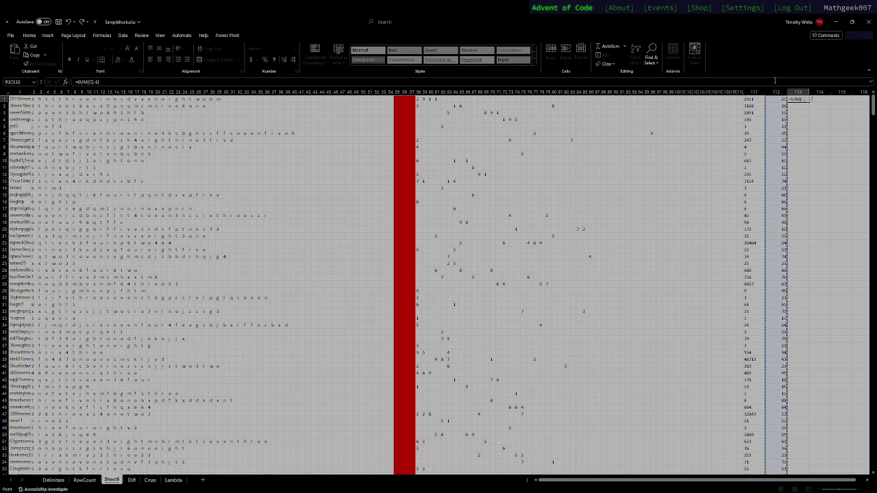
{"action": "key", "text": "Return"}
{"action": "key", "text": "Up"}
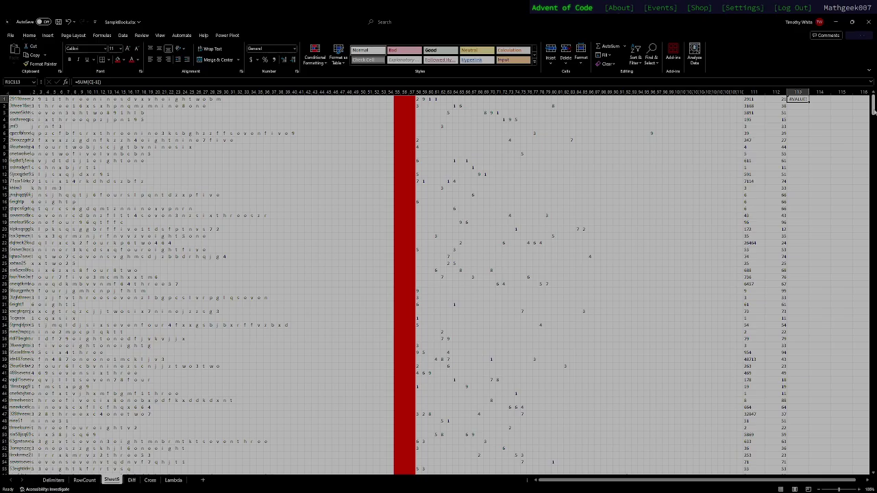
- Check the last row's calibration formula, then copy the part-one total 54338
{"action": "left_click_drag", "start_coordinate": [874, 104], "coordinate": [845, 440]}
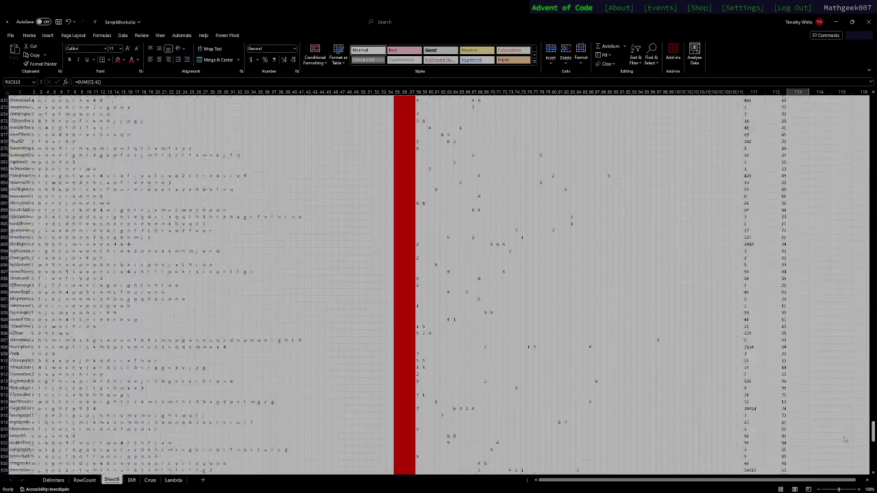
{"action": "scroll", "coordinate": [845, 439], "scroll_direction": "down", "scroll_amount": 20}
{"action": "left_click", "coordinate": [772, 450]}
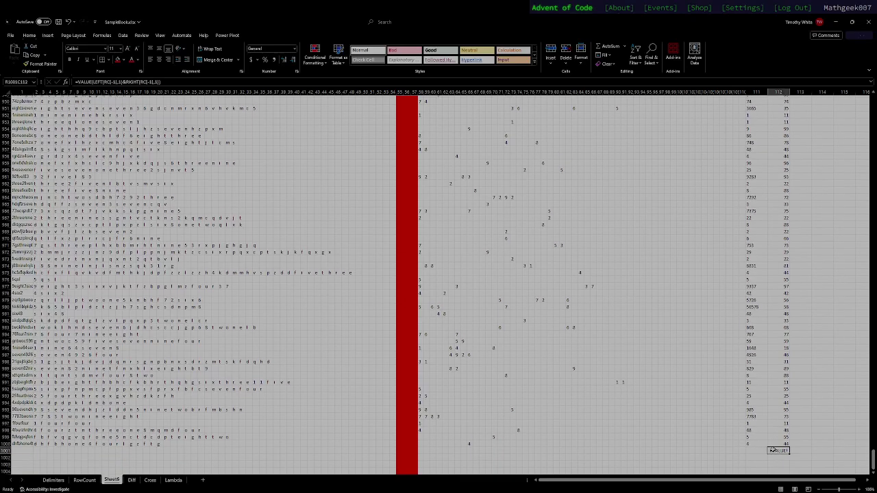
{"action": "key", "text": "Delete"}
{"action": "left_click_drag", "start_coordinate": [874, 459], "coordinate": [864, 58]}
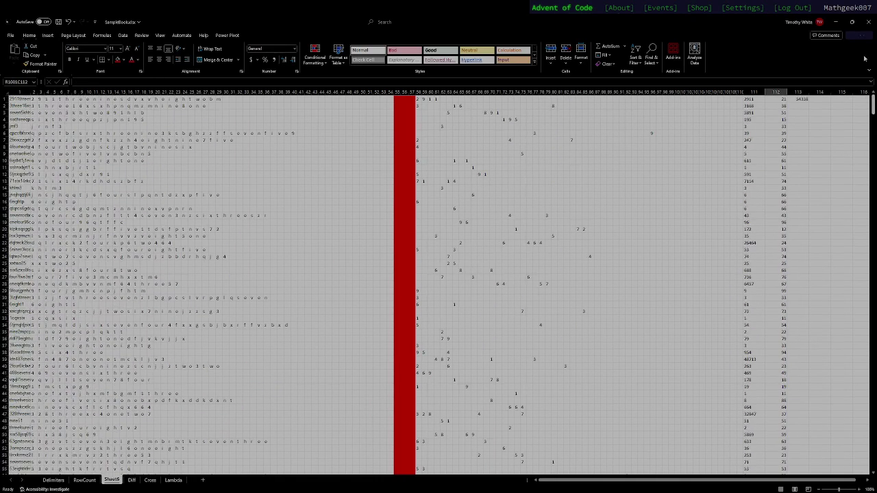
{"action": "left_click", "coordinate": [798, 99]}
{"action": "key", "text": "ctrl+c"}
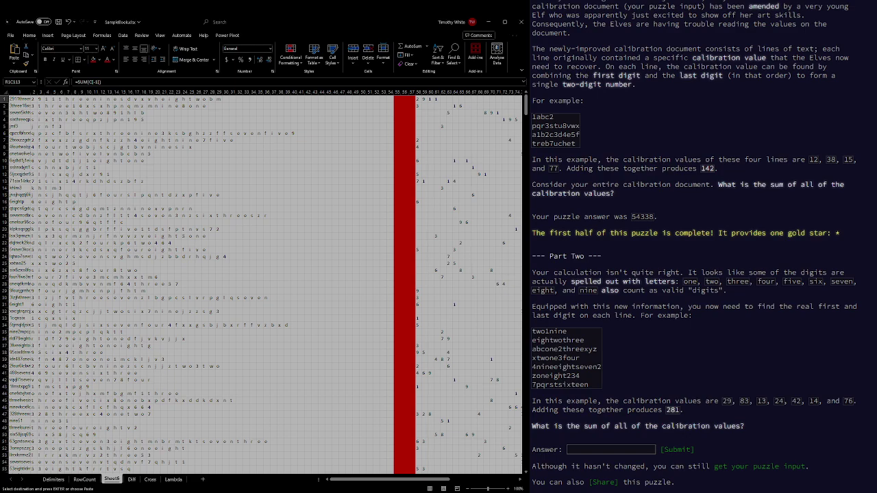
{"action": "left_click", "coordinate": [418, 100]}
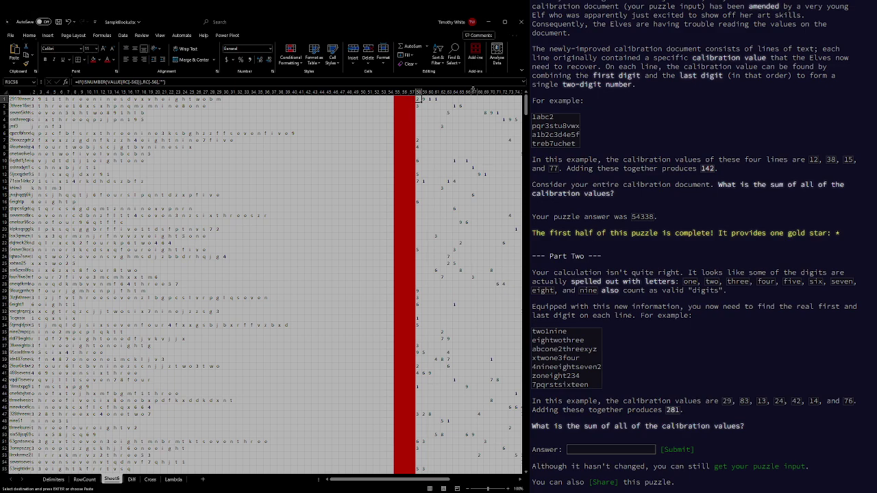
{"action": "left_click", "coordinate": [504, 22]}
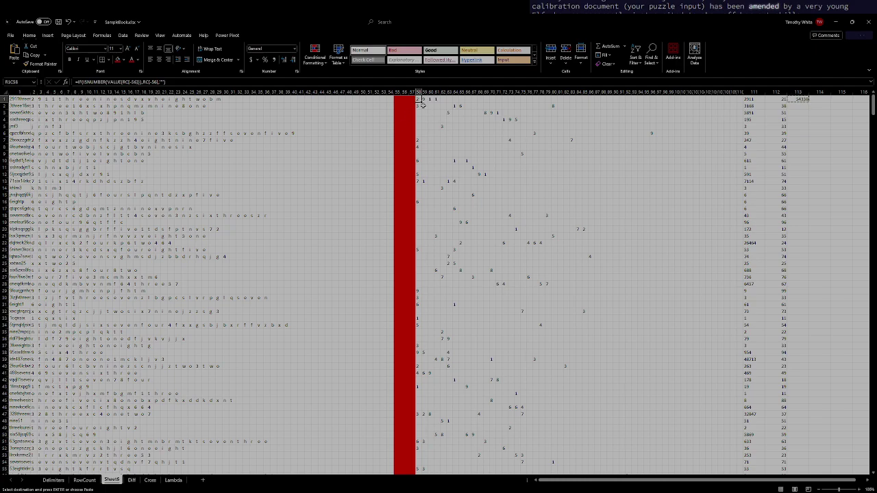
- Rewrite R1C62 as =IFS(ISNUMBER(VALUE(RC[-56])),RC[-56],CONCAT(RC[-56]:RC[-54])="one",1, ...)
{"action": "left_click", "coordinate": [442, 99]}
{"action": "left_click", "coordinate": [195, 82]}
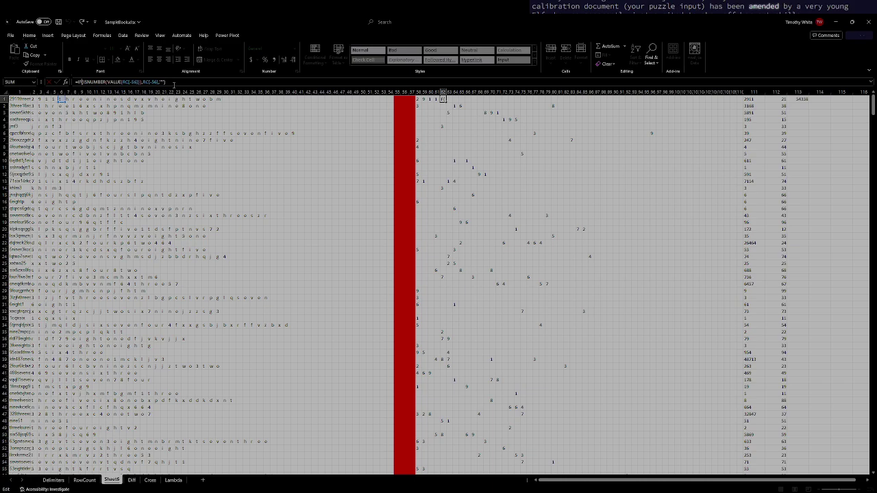
{"action": "type", "text": "S"}
{"action": "left_click_drag", "start_coordinate": [61, 100], "coordinate": [76, 100]}
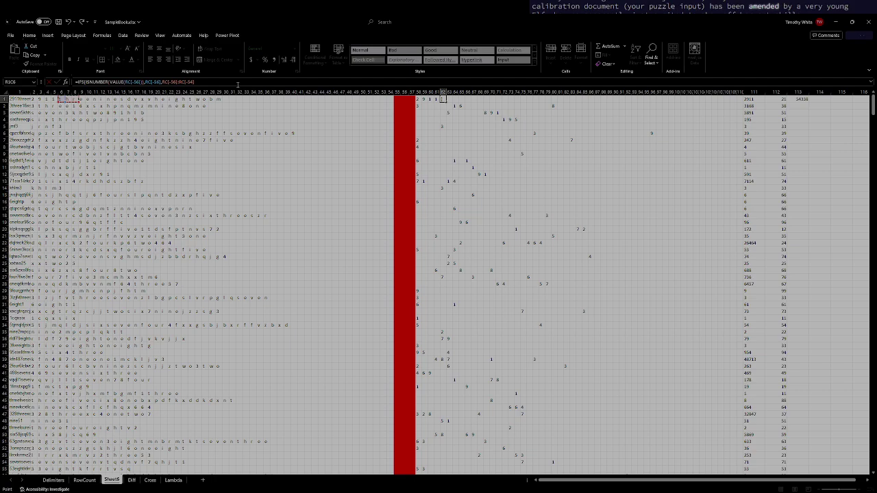
{"action": "key", "text": "BackSpace"}
{"action": "key", "text": "BackSpace"}
{"action": "key", "text": "BackSpace"}
{"action": "key", "text": "BackSpace"}
{"action": "key", "text": "BackSpace"}
{"action": "key", "text": "BackSpace"}
{"action": "key", "text": "BackSpace"}
{"action": "key", "text": "BackSpace"}
{"action": "key", "text": "BackSpace"}
{"action": "key", "text": "BackSpace"}
{"action": "key", "text": "BackSpace"}
{"action": "key", "text": "BackSpace"}
{"action": "key", "text": "BackSpace"}
{"action": "key", "text": "BackSpace"}
{"action": "type", "text": "concat"}
{"action": "key", "text": "BackSpace"}
{"action": "key", "text": "BackSpace"}
{"action": "key", "text": "BackSpace"}
{"action": "type", "text": "CON"}
{"action": "left_click_drag", "start_coordinate": [62, 100], "coordinate": [74, 100]}
{"action": "type", "text": ")"}
{"action": "left_click_drag", "start_coordinate": [162, 81], "coordinate": [239, 82]}
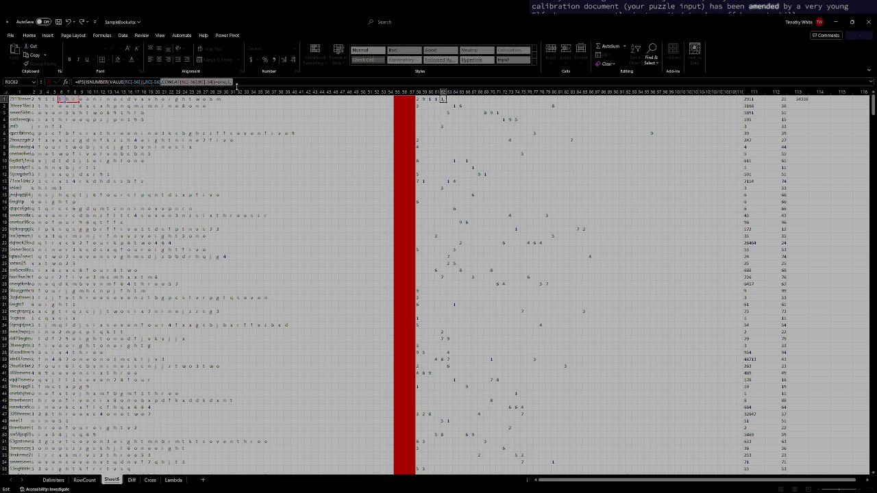
- Add IFS clauses mapping spelled-out 'two' to 2 and five-letter 'three' to 3
{"action": "key", "text": "ctrl+c"}
{"action": "left_click", "coordinate": [235, 82]}
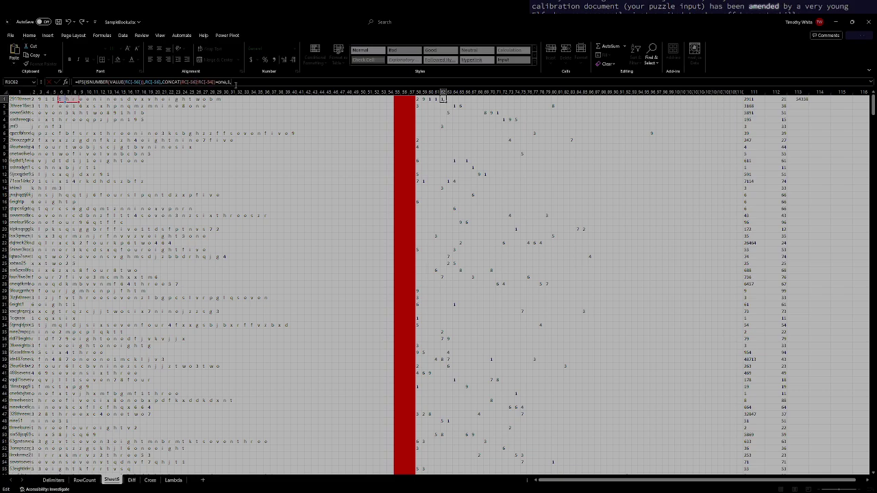
{"action": "key", "text": "ctrl+v"}
{"action": "left_click", "coordinate": [294, 82]}
{"action": "key", "text": "BackSpace"}
{"action": "key", "text": "BackSpace"}
{"action": "key", "text": "BackSpace"}
{"action": "type", "text": "\"two\""}
{"action": "type", "text": "\""}
{"action": "key", "text": "Right"}
{"action": "key", "text": "Right"}
{"action": "key", "text": "Right"}
{"action": "type", "text": "\"one\""}
{"action": "key", "text": "ctrl+v"}
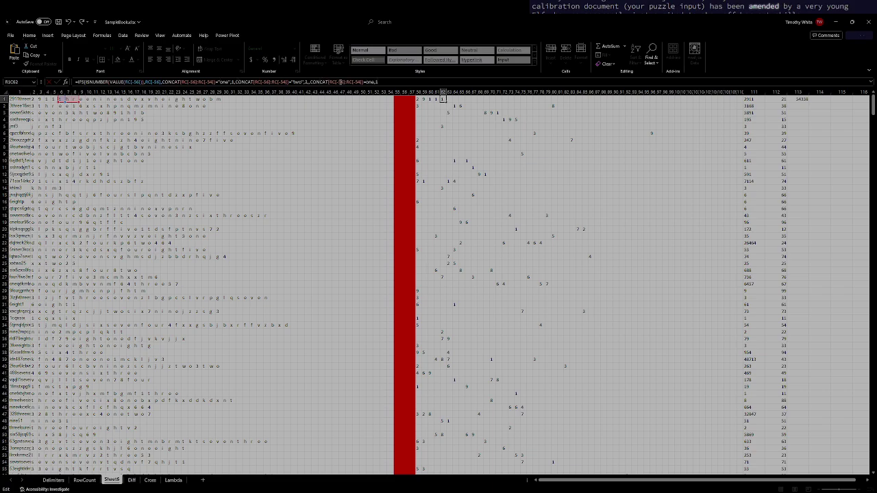
{"action": "key", "text": "BackSpace"}
{"action": "type", "text": "2"}
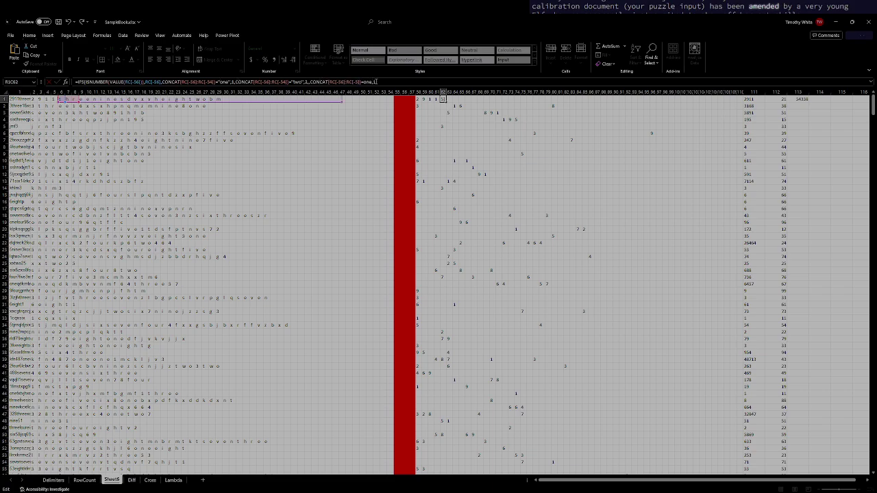
{"action": "key", "text": "BackSpace"}
{"action": "key", "text": "BackSpace"}
{"action": "key", "text": "BackSpace"}
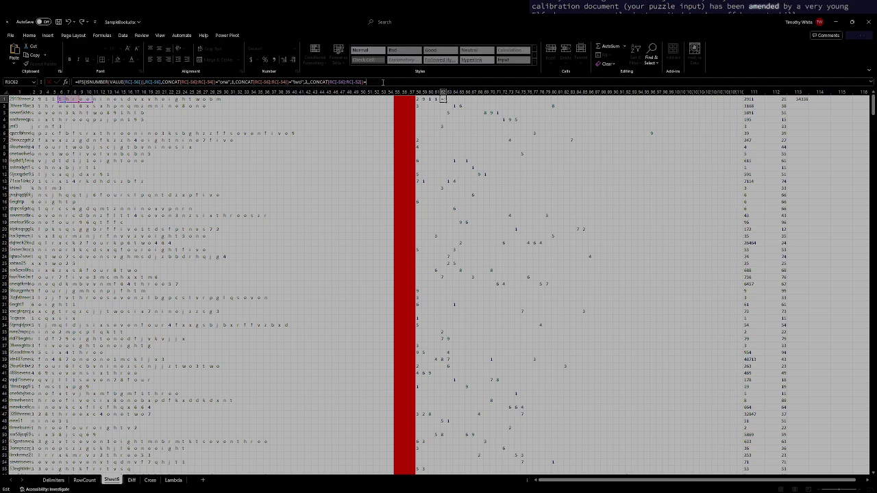
{"action": "type", "text": "\"three\""}
{"action": "type", "text": ",3,"}
- Add IFS clauses for 'four' and 'five', mapping each to its digit
{"action": "key", "text": "ctrl+v"}
{"action": "left_click_drag", "start_coordinate": [406, 82], "coordinate": [439, 82]}
{"action": "double_click", "coordinate": [448, 82]}
{"action": "type", "text": "four"}
{"action": "left_click_drag", "start_coordinate": [385, 82], "coordinate": [460, 81]}
{"action": "key", "text": "ctrl+c"}
{"action": "left_click", "coordinate": [473, 81]}
{"action": "key", "text": "ctrl+v"}
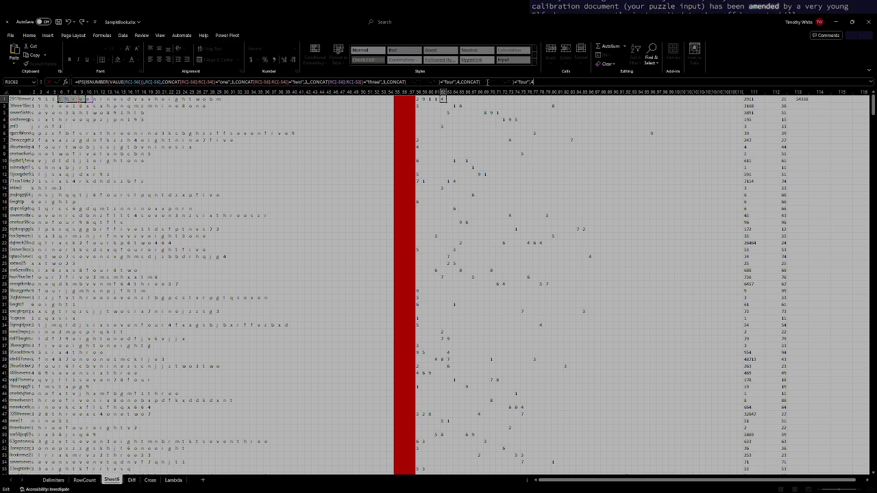
{"action": "double_click", "coordinate": [525, 81]}
{"action": "type", "text": "five"}
- Add an IFS clause mapping three-letter 'six' to 6
{"action": "left_click_drag", "start_coordinate": [237, 82], "coordinate": [161, 81]}
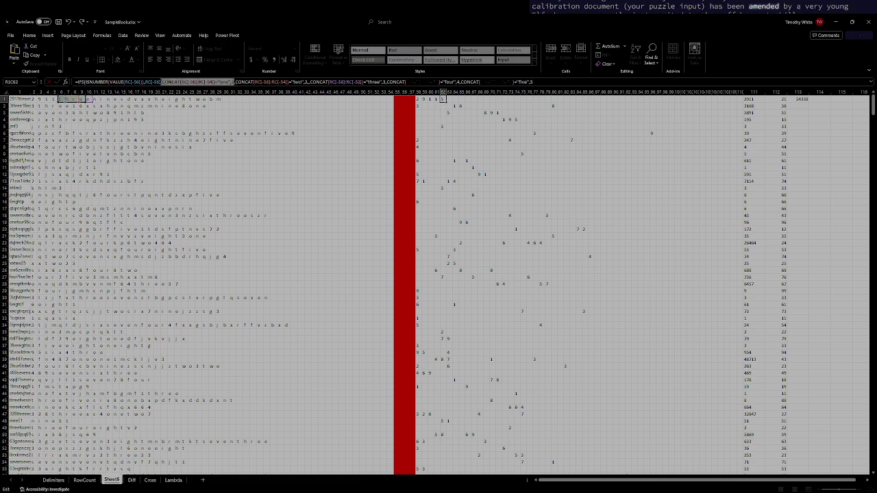
{"action": "key", "text": "ctrl+c"}
{"action": "left_click", "coordinate": [532, 81]}
{"action": "key", "text": "ctrl+v"}
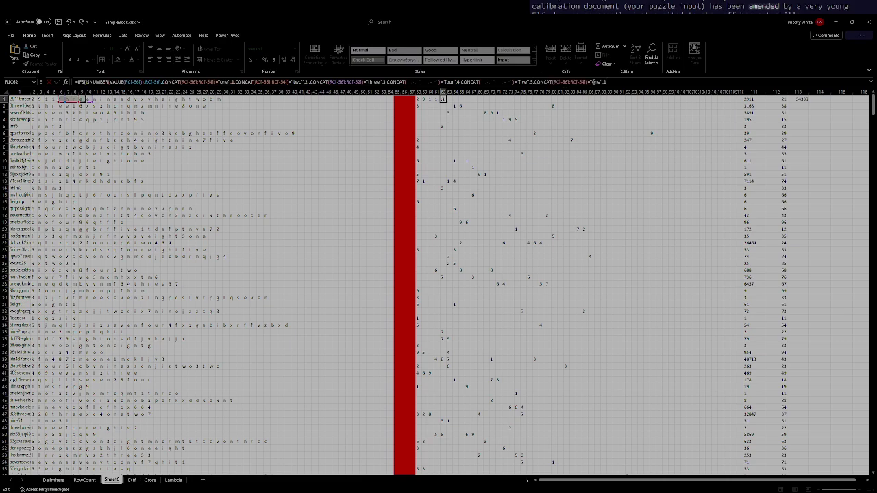
{"action": "double_click", "coordinate": [596, 82]}
{"action": "type", "text": "six"}
{"action": "left_click_drag", "start_coordinate": [383, 82], "coordinate": [310, 82]}
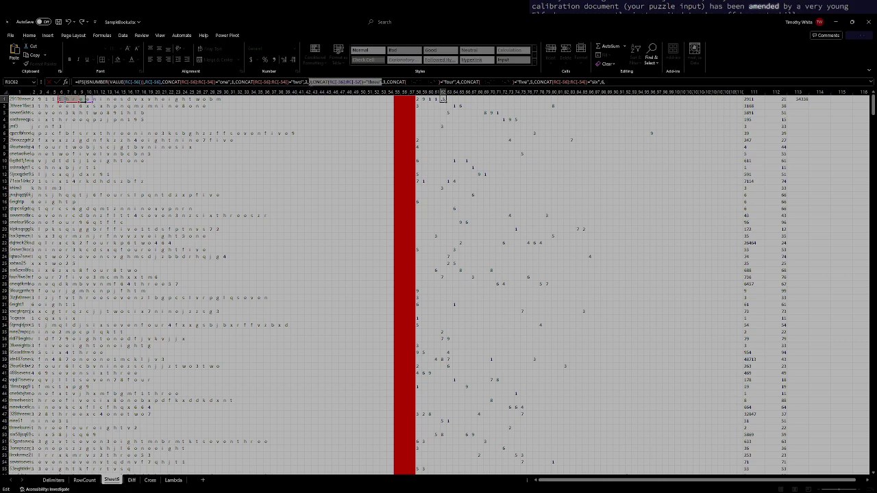
- Append five-letter IFS clauses for 'seven' and 'eight'
{"action": "left_click", "coordinate": [331, 82]}
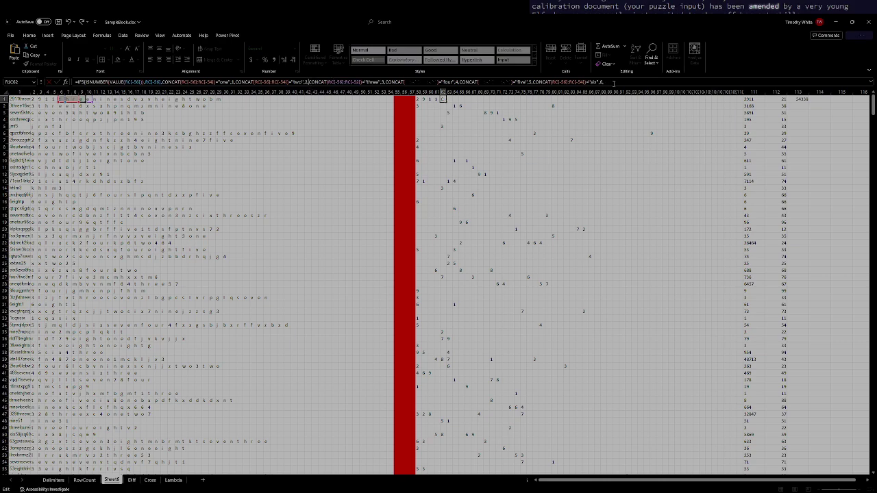
{"action": "left_click", "coordinate": [614, 81]}
{"action": "key", "text": "ctrl+v"}
{"action": "left_click_drag", "start_coordinate": [674, 82], "coordinate": [659, 81]}
{"action": "type", "text": "seven\""}
{"action": "type", "text": ","}
{"action": "key", "text": "ctrl+v"}
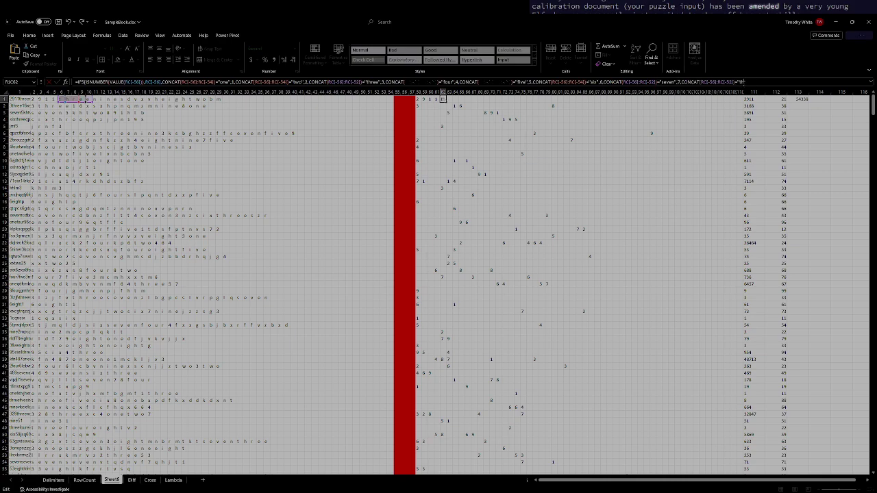
{"action": "type", "text": "eight\""}
{"action": "type", "text": ","}
- Add the 'nine' test and a TRUE,"" blank fallback, then enter the formula
{"action": "key", "text": "ctrl+v"}
{"action": "type", "text": "three\""}
{"action": "key", "text": "BackSpace"}
{"action": "key", "text": "BackSpace"}
{"action": "key", "text": "BackSpace"}
{"action": "key", "text": "ctrl+shift+Left"}
{"action": "key", "text": "BackSpace"}
{"action": "type", "text": "UE,"}
{"action": "key", "text": "Return"}
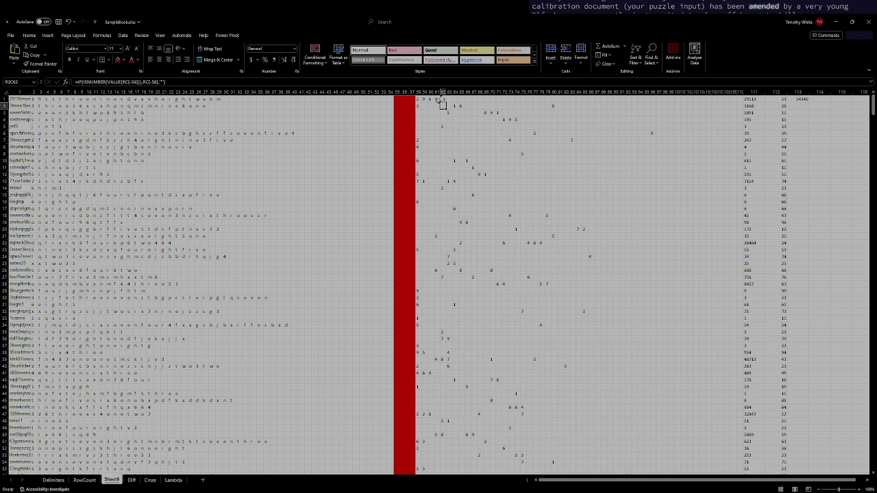
- Fill R1C58:R1C62 across the letter columns and down all rows, then copy the R1C113 total
{"action": "left_click", "coordinate": [443, 100]}
{"action": "mouse_move", "coordinate": [443, 99]}
{"action": "left_mouse_down"}
{"action": "mouse_move", "coordinate": [418, 99]}
{"action": "mouse_move", "coordinate": [744, 106]}
{"action": "left_mouse_up"}
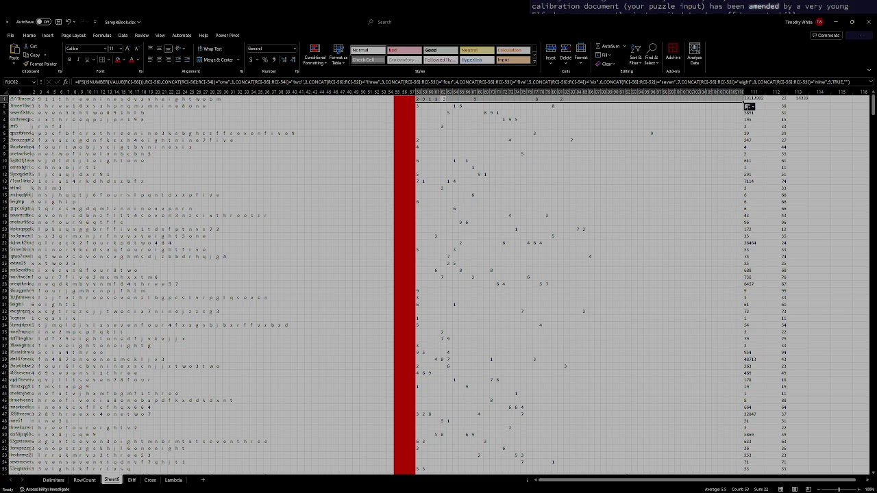
{"action": "double_click", "coordinate": [745, 103]}
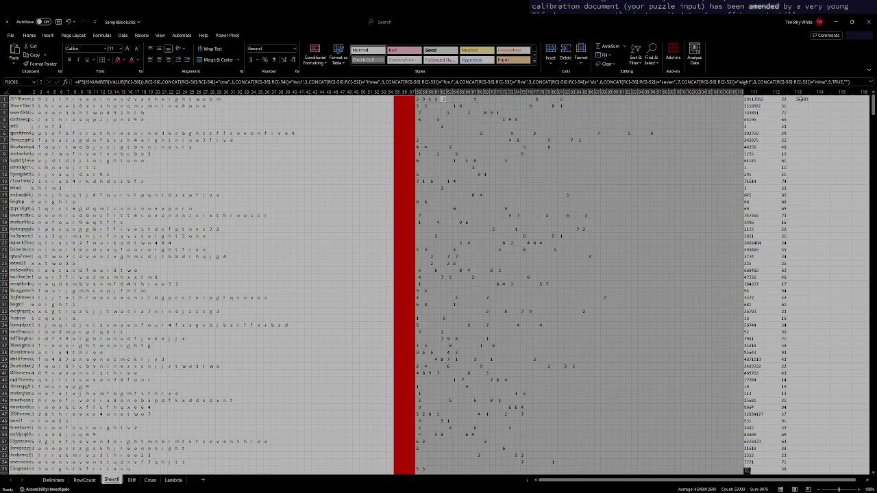
{"action": "left_click", "coordinate": [805, 100]}
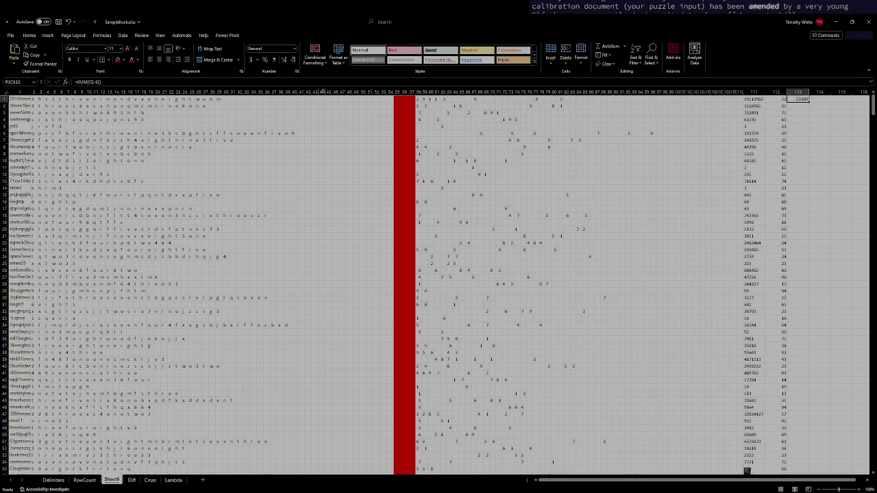
{"action": "key", "text": "ctrl+c"}
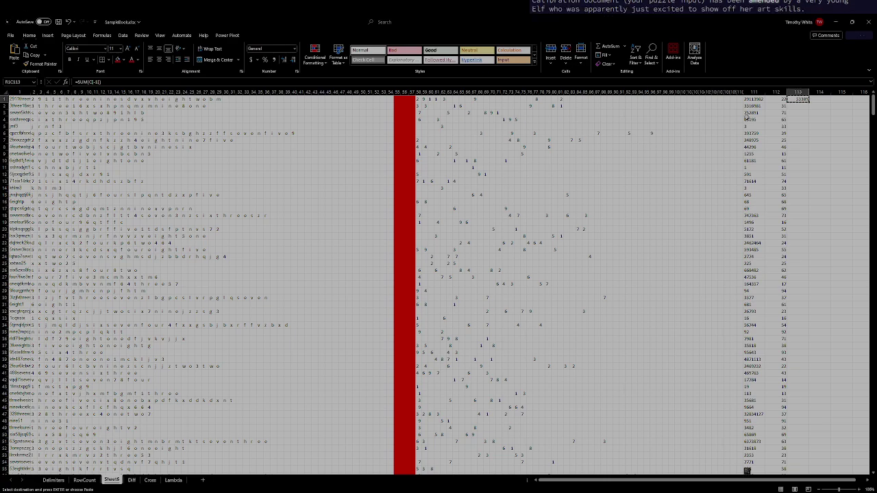
{"action": "left_click", "coordinate": [780, 99]}
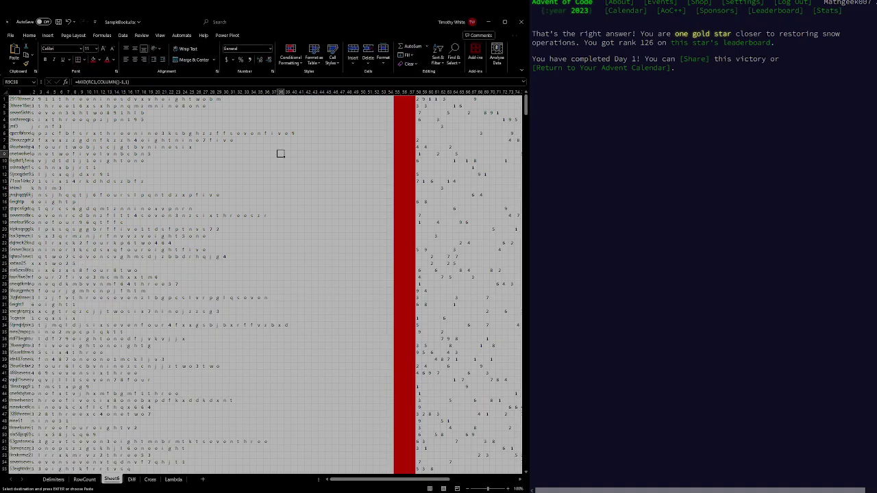
- Return to the advent calendar and open the 2023 overall leaderboard
{"action": "left_click", "coordinate": [603, 68]}
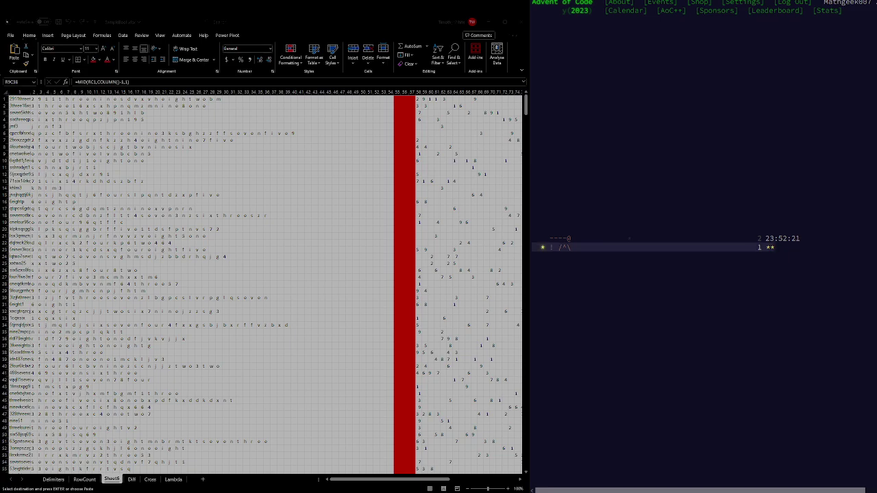
{"action": "left_click", "coordinate": [777, 10]}
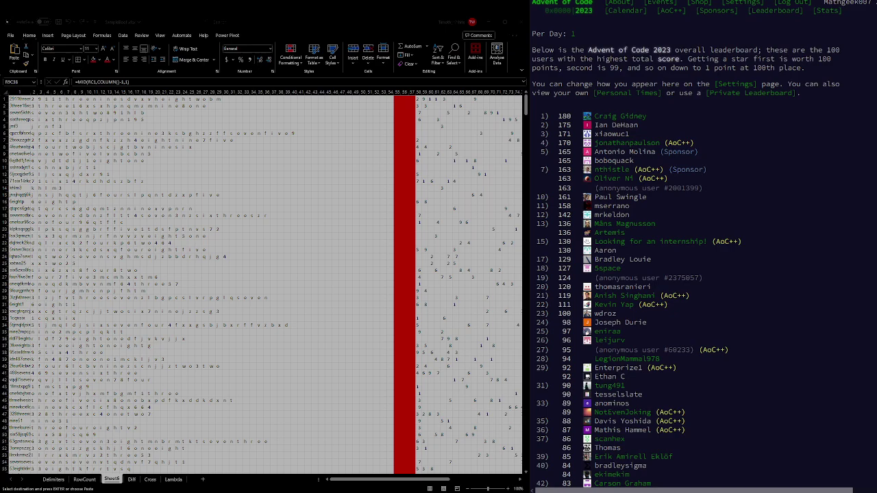